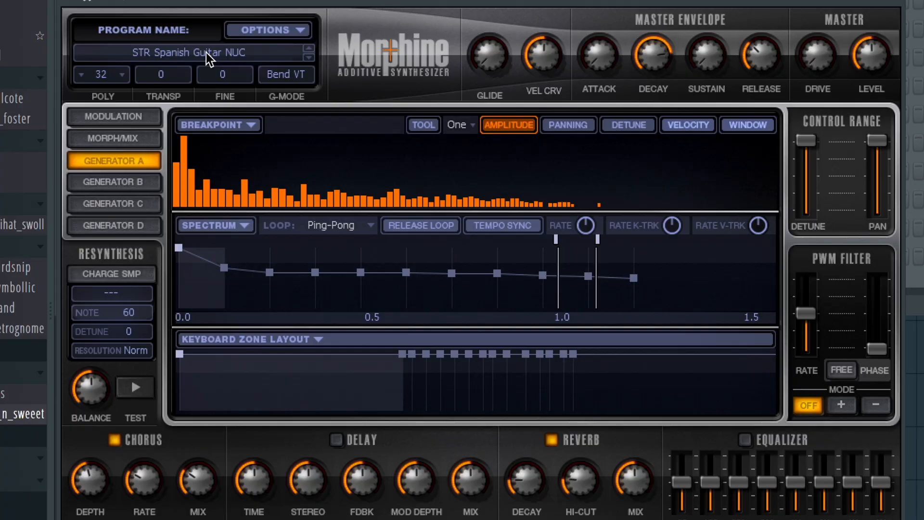
- Add one-bar C5 and E5 notes above A4 in bar 1 and play the chord back
click(198, 58)
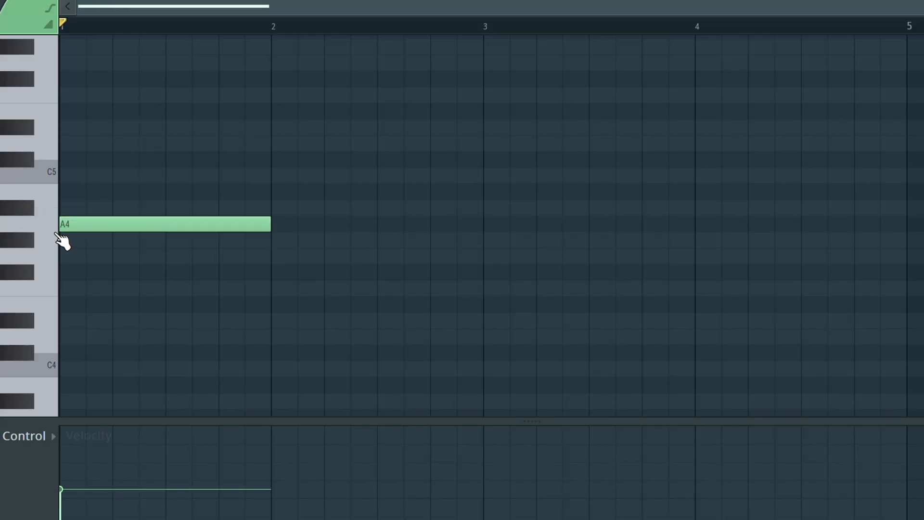
drag(76, 172, 5, 171)
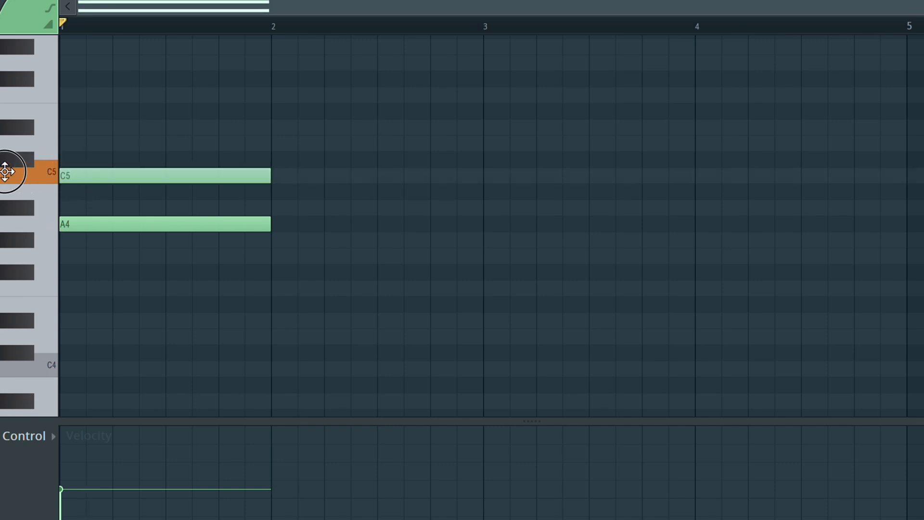
drag(100, 115, 2, 115)
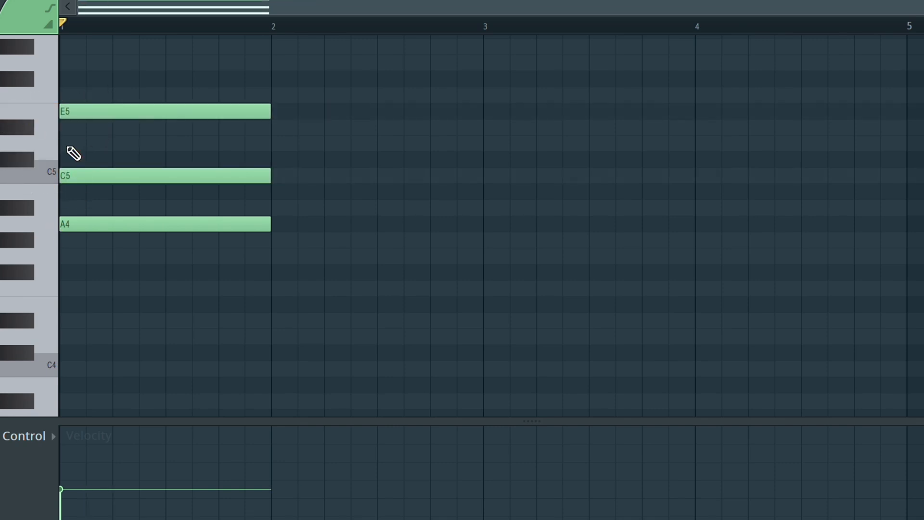
key(space)
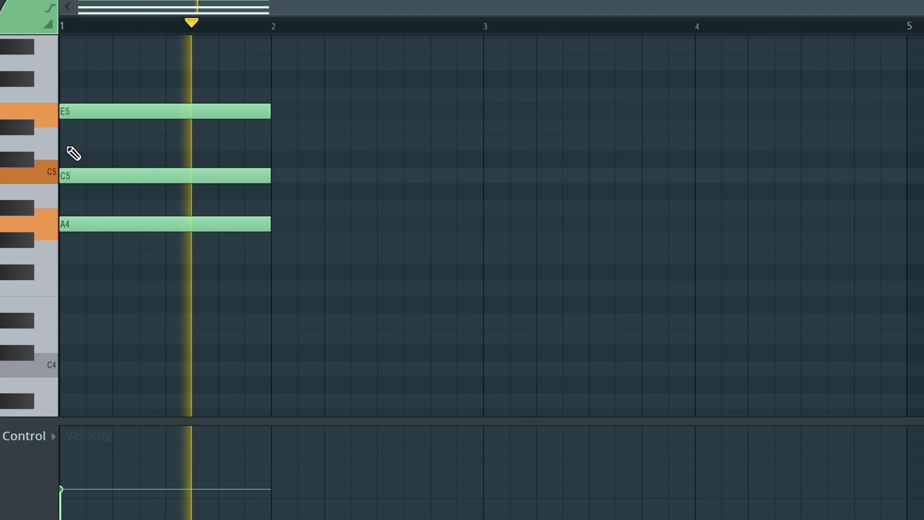
key(space)
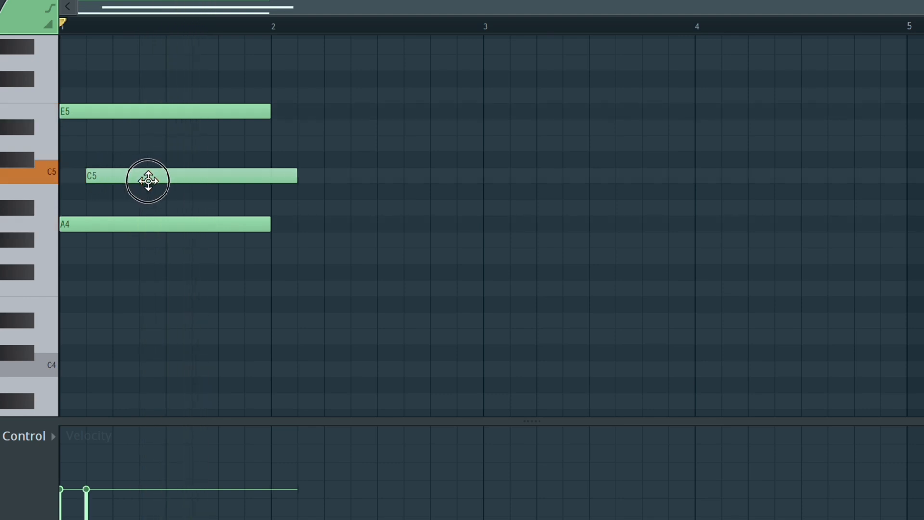
- Move C5 to beat 2 at two beats long, and add E5 repeats on beats 2 and 4 of bar 1
drag(320, 173, 218, 173)
click(126, 112)
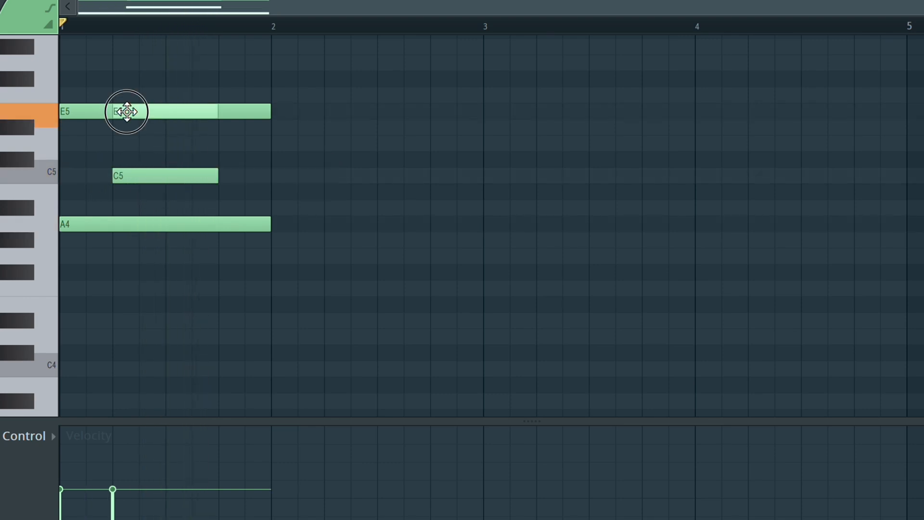
click(222, 94)
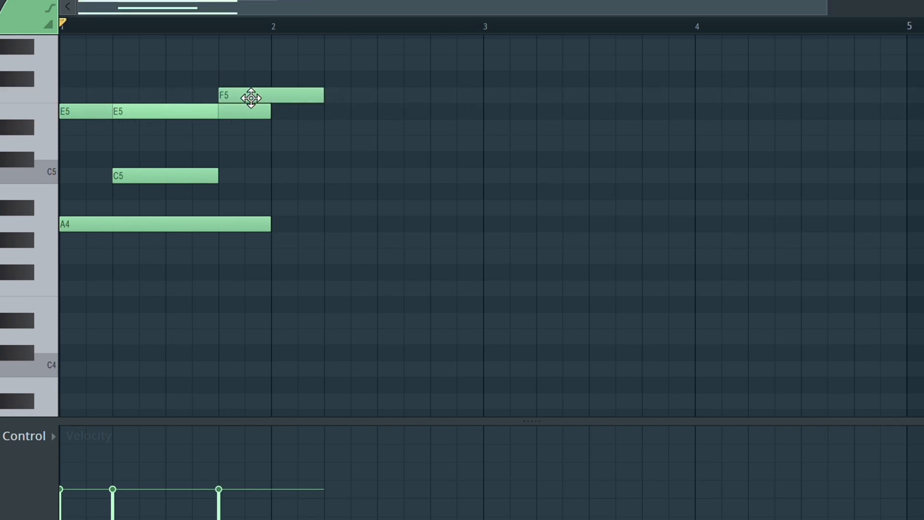
drag(251, 113, 251, 116)
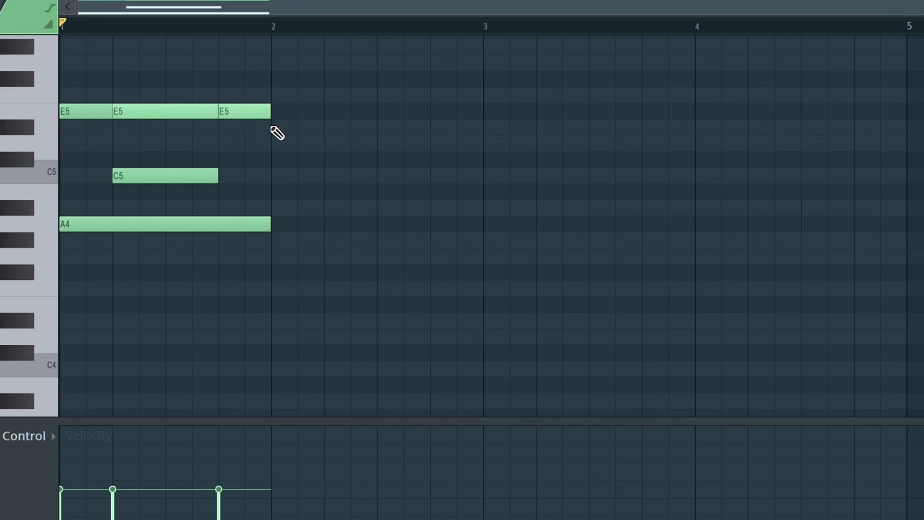
- Duplicate the bar 1 chord pattern into bar 2 and shift it down to F4, A4 and C5
scroll(229, 170, down, 4)
scroll(339, 118, up, 5)
scroll(340, 117, down, 1)
key(ctrl+b)
key(Down)
key(Down)
key(Down)
key(Down)
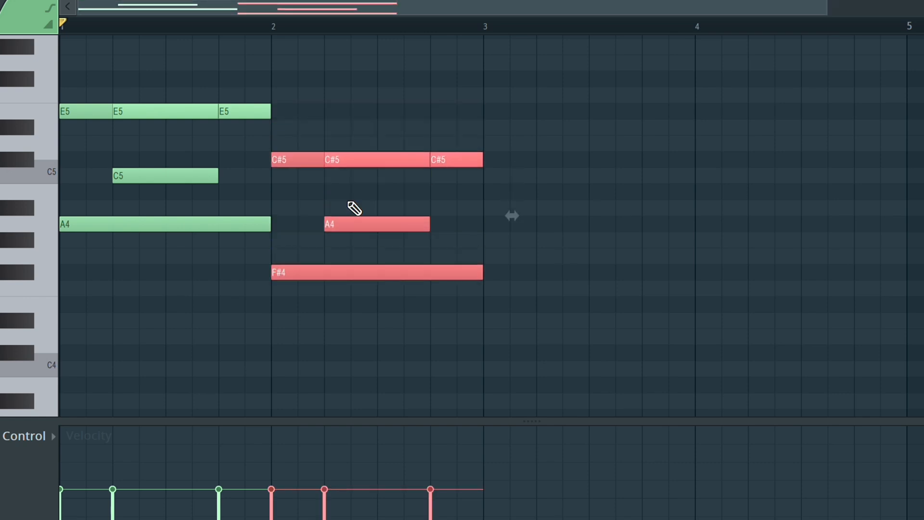
ctrl+click(334, 241)
key(shift+Up)
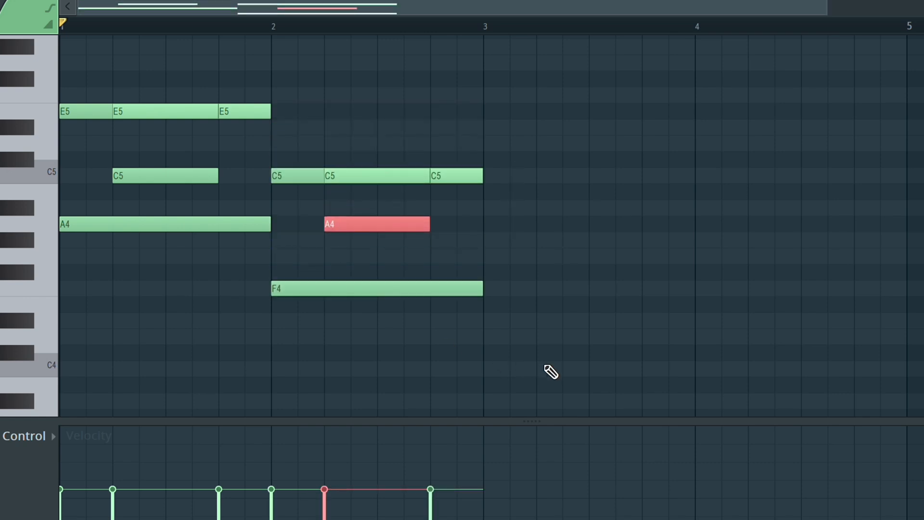
- Duplicate the bar 2 chord pattern into bar 3 and transpose it up two semitones to G4, B4 and D5
drag(544, 366, 302, 150)
key(ctrl+b)
key(Up)
key(Up)
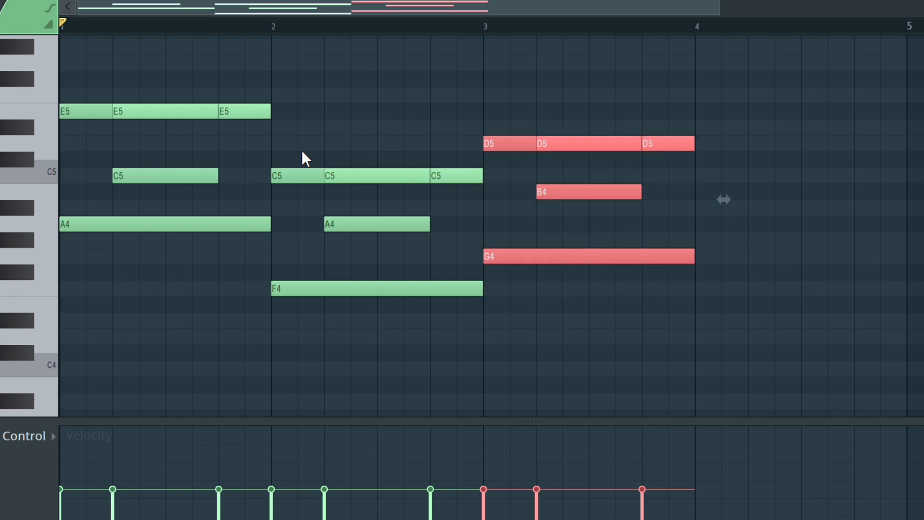
- Duplicate the bar 3 chord pattern into bar 4 and transpose it down seven semitones to C4, E4 and G4
key(ctrl+b)
key(Down)
key(Down)
key(Down)
key(Down)
key(Down)
key(Down)
key(Down)
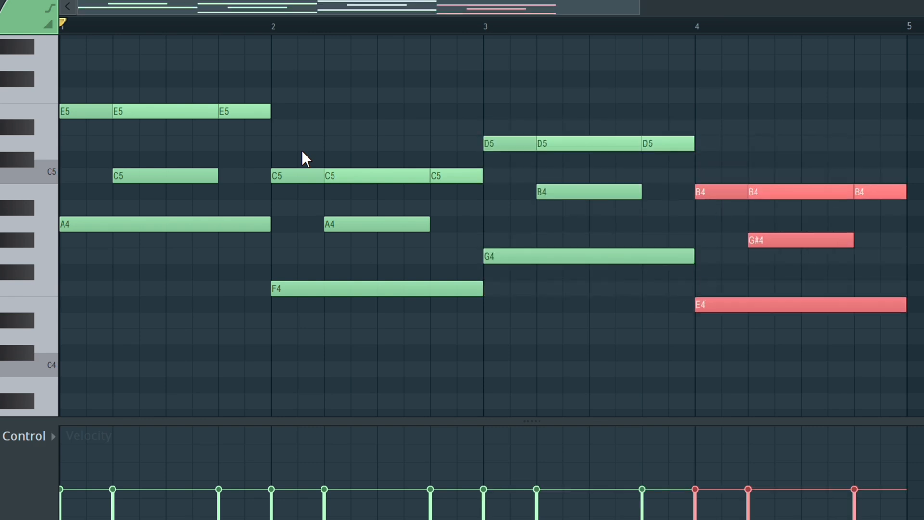
scroll(301, 150, down, 2)
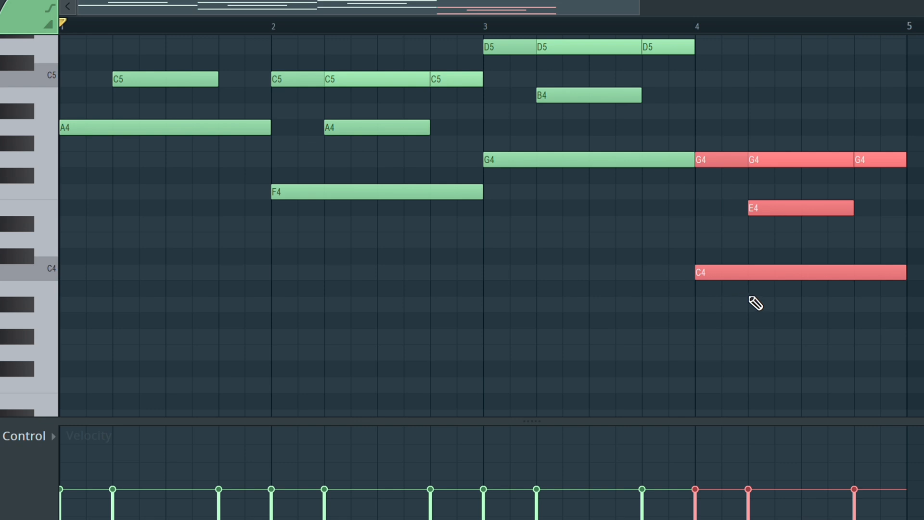
- Copy the four root notes A4, F4, G4 and C4 down one octave as a bass line
click(752, 298)
click(719, 273)
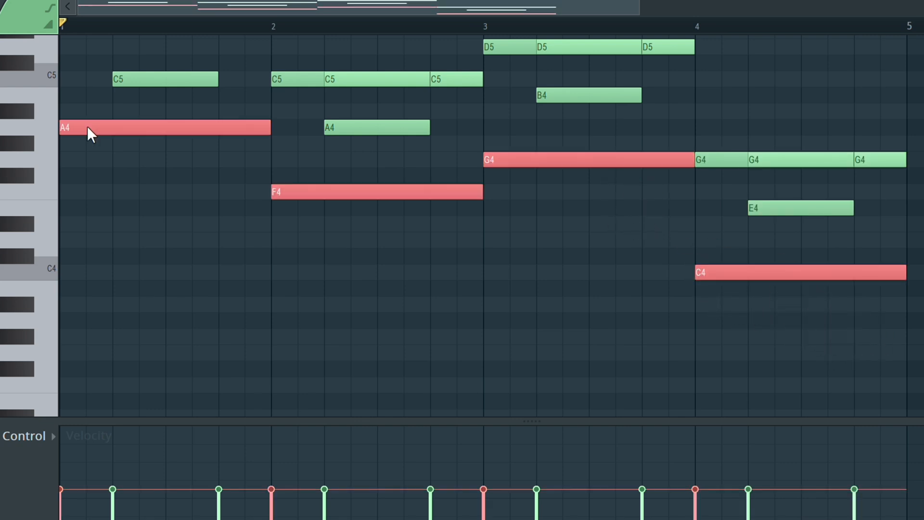
mouse_move(83, 129)
mouse_down()
mouse_move(118, 131)
mouse_move(86, 128)
mouse_up()
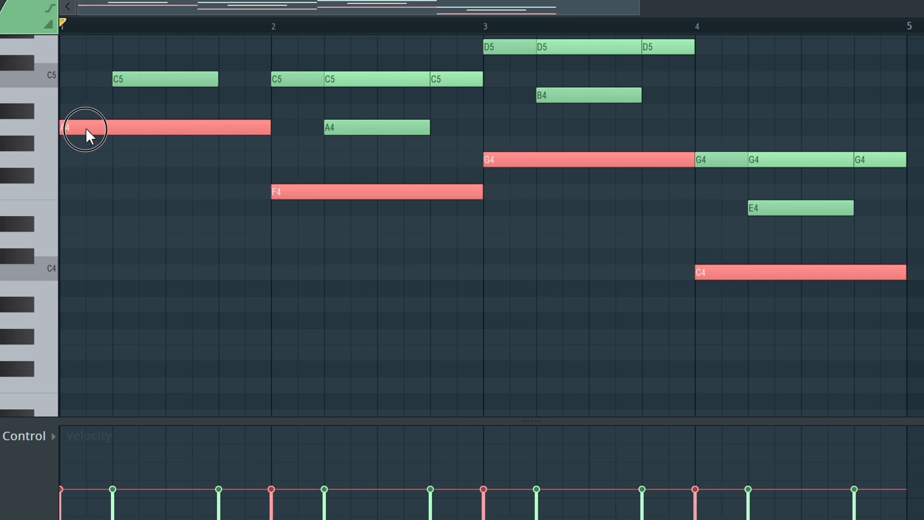
key(ctrl+Down)
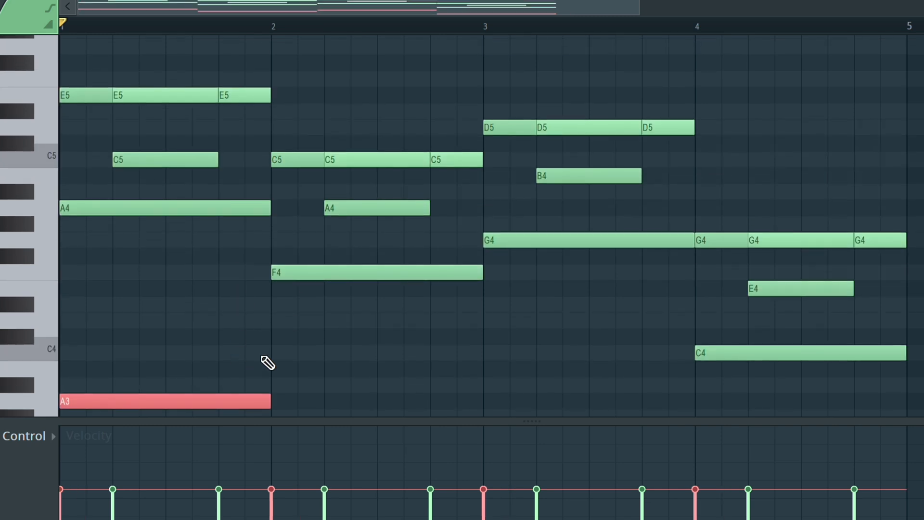
- Draw the one-beat melody above the chords: E6, B5, C6 in bars 1–2 and a run from E6 down to G5 in bars 3–4
scroll(490, 324, down, 4)
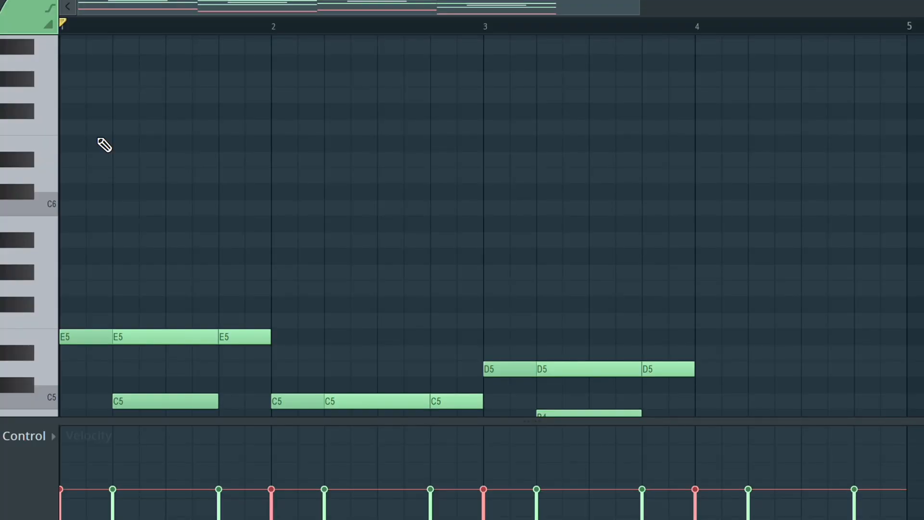
click(265, 157)
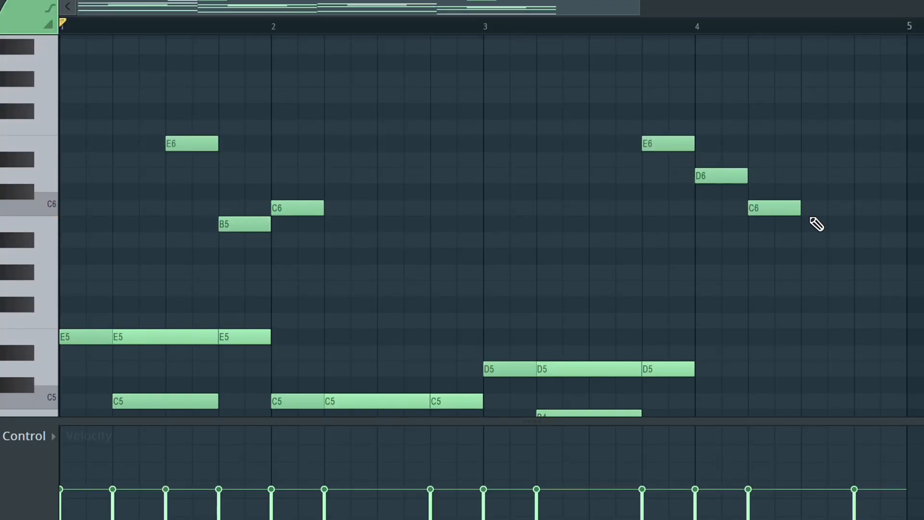
click(883, 289)
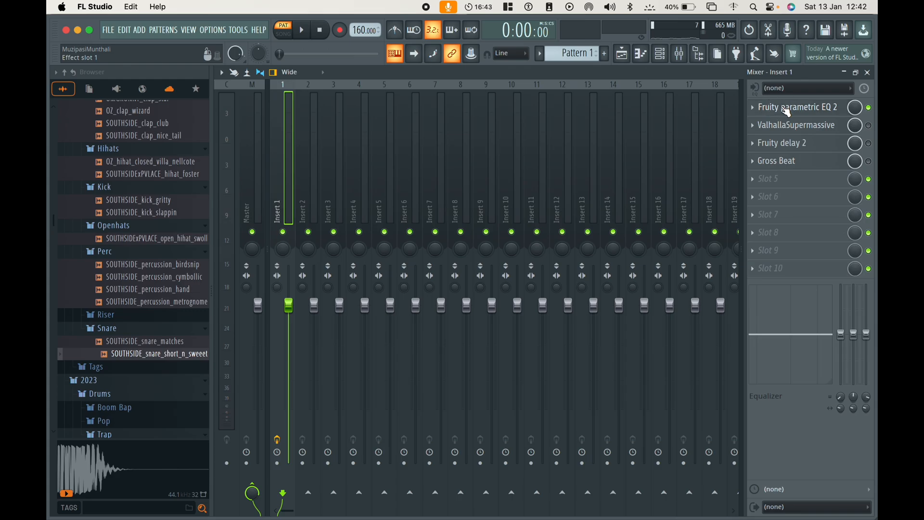
- Load Insert 1's parametric EQ preset 20Hz + 18kHz cut, raise the low cut to between 100 and 200 Hz, and lower the high cut
click(787, 112)
click(646, 157)
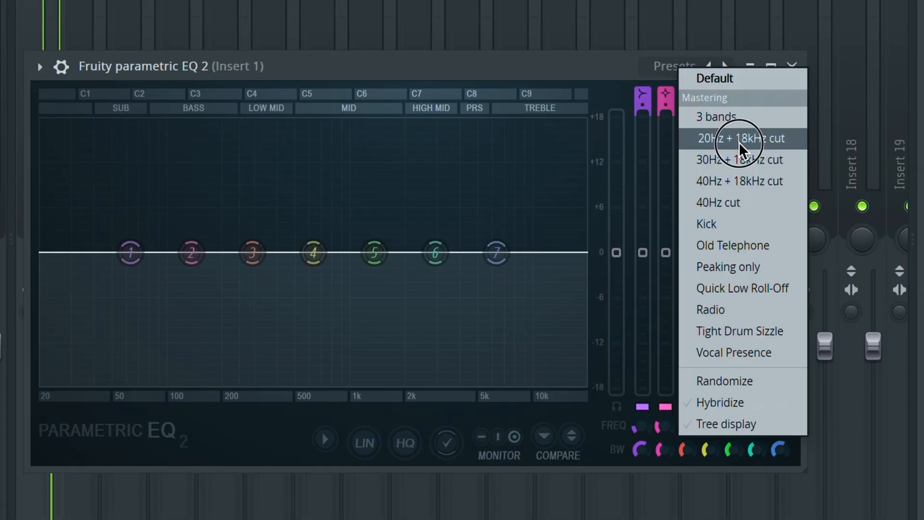
click(738, 139)
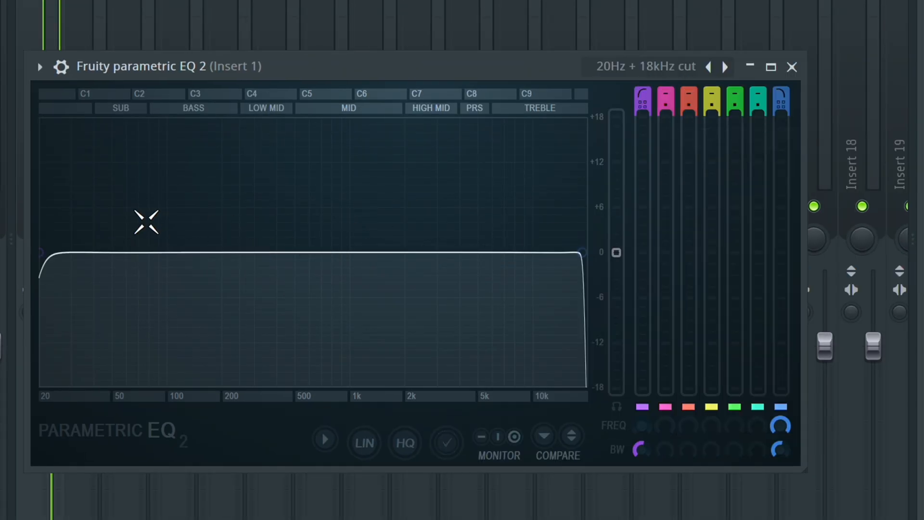
drag(42, 253, 178, 252)
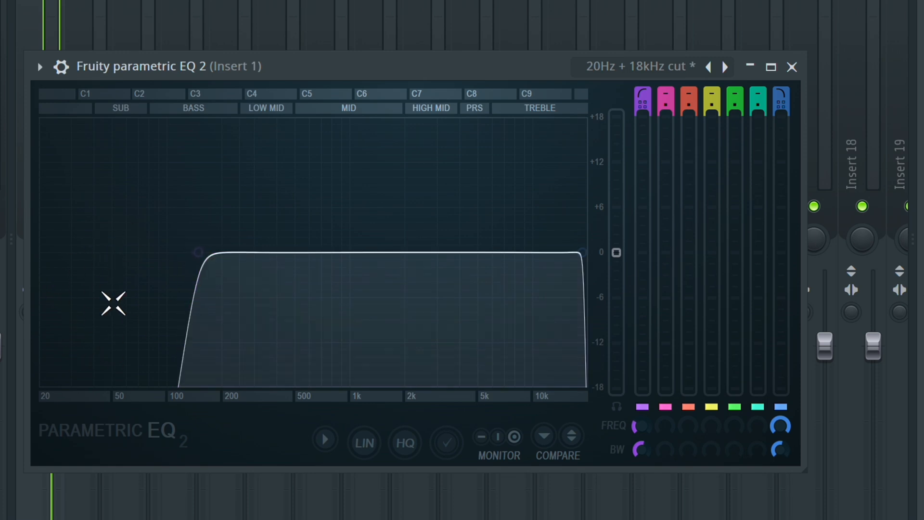
drag(583, 254, 555, 252)
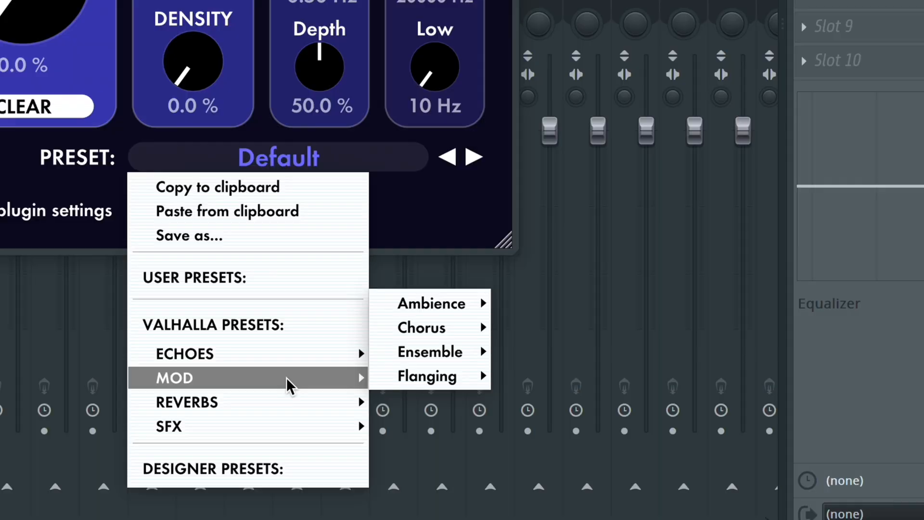
- Load the A-Small reverb preset SpaceVerb1999 in ValhallaSupermassive and fine-tune the effect
mouse_move(284, 400)
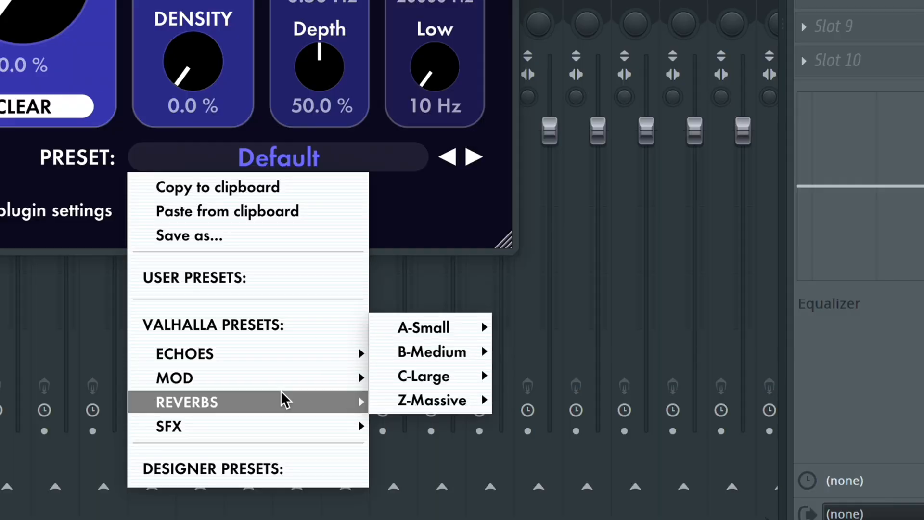
mouse_move(452, 332)
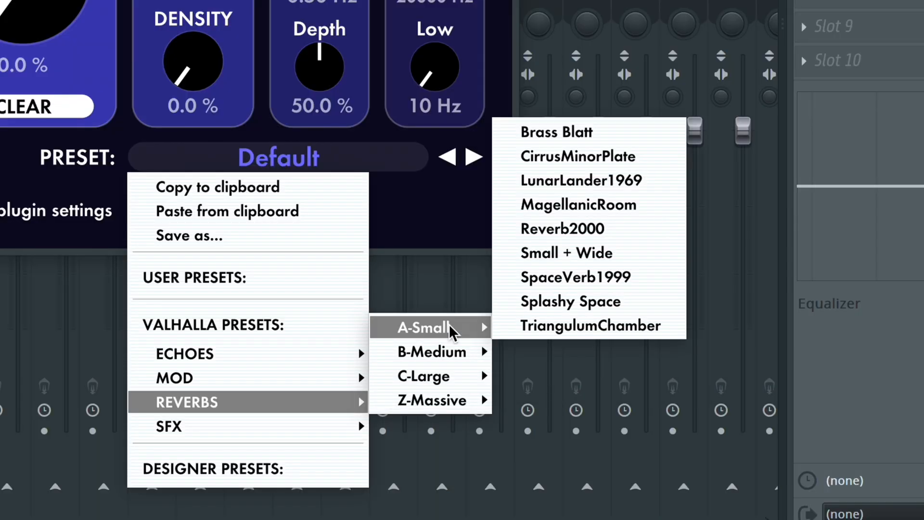
click(574, 281)
drag(98, 194, 92, 227)
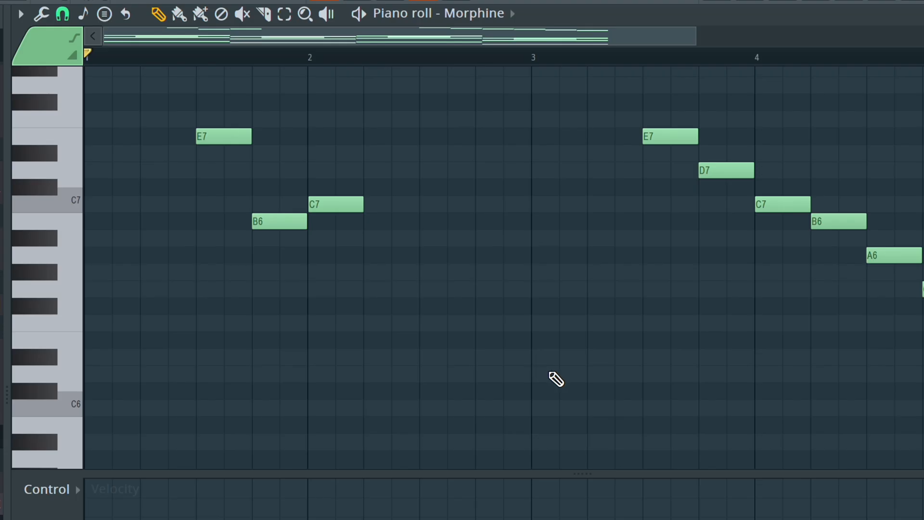
- Play back the Morphine pattern and review its chords, bass and melody in the piano roll
scroll(551, 374, down, 2)
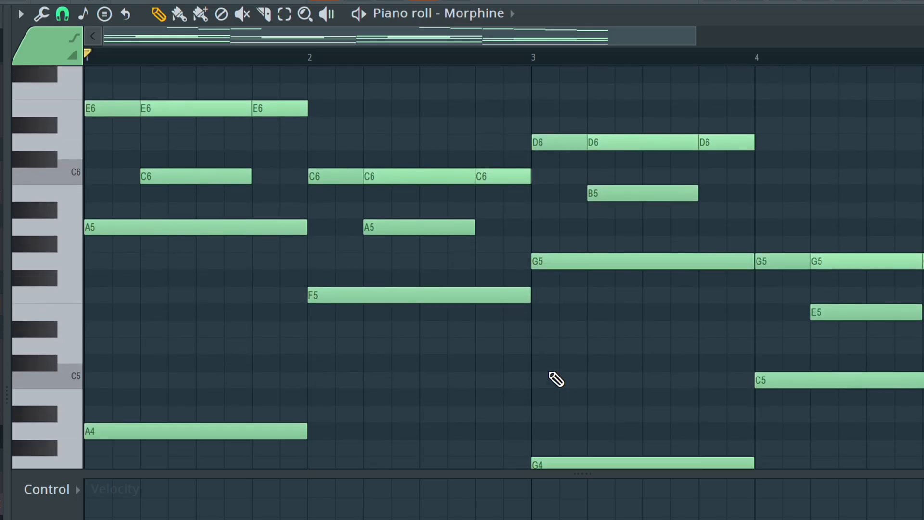
scroll(552, 374, up, 4)
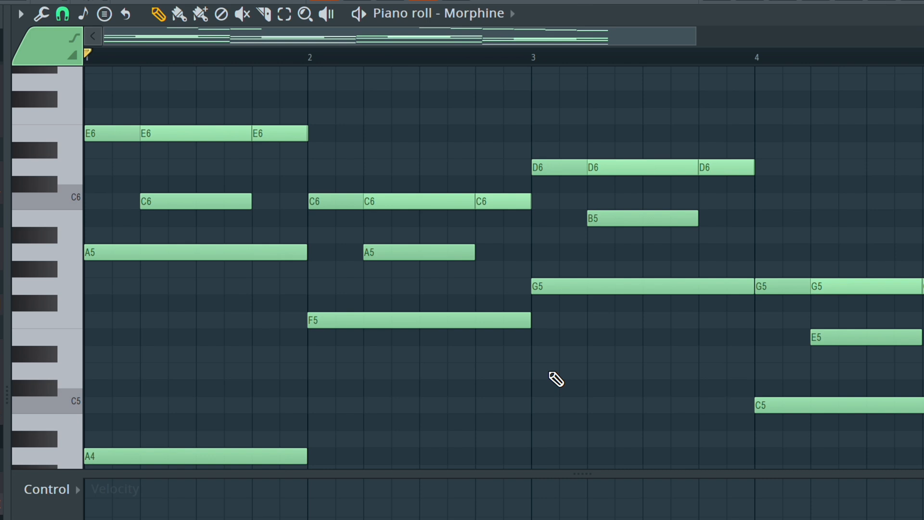
key(space)
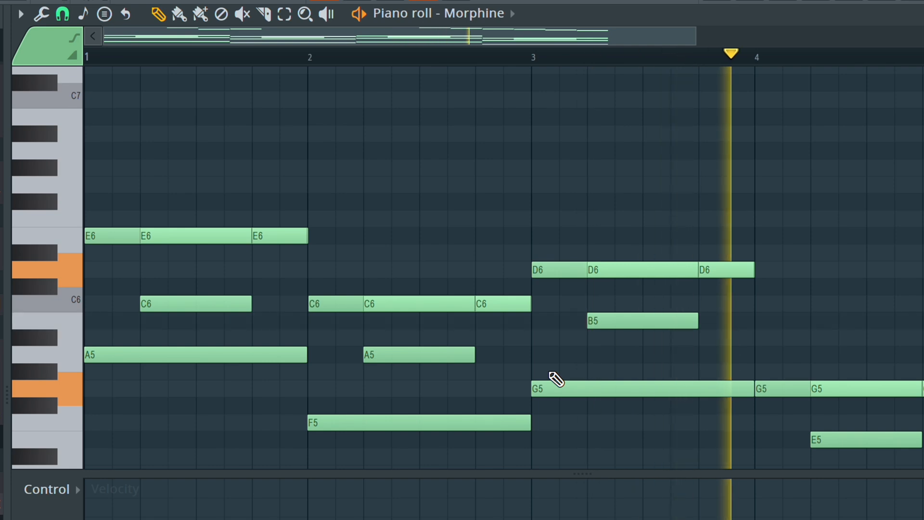
scroll(556, 379, down, 5)
scroll(556, 379, up, 5)
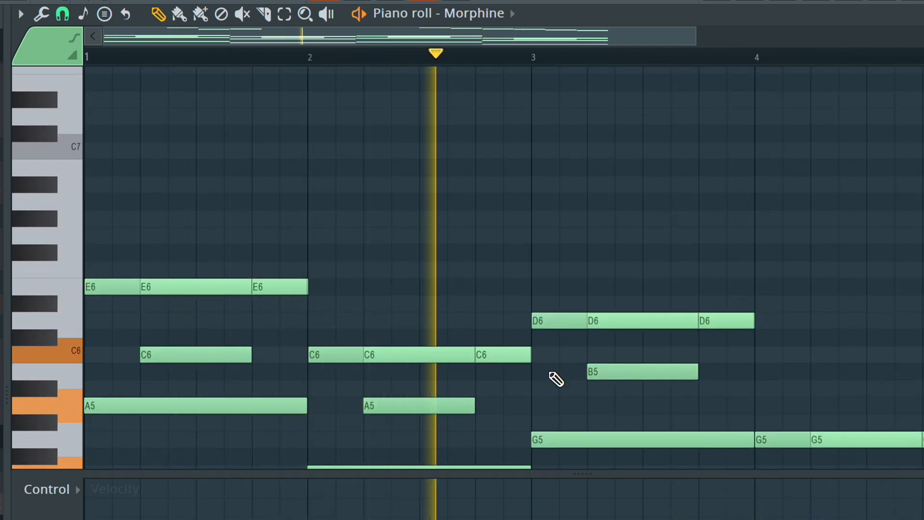
scroll(556, 379, down, 3)
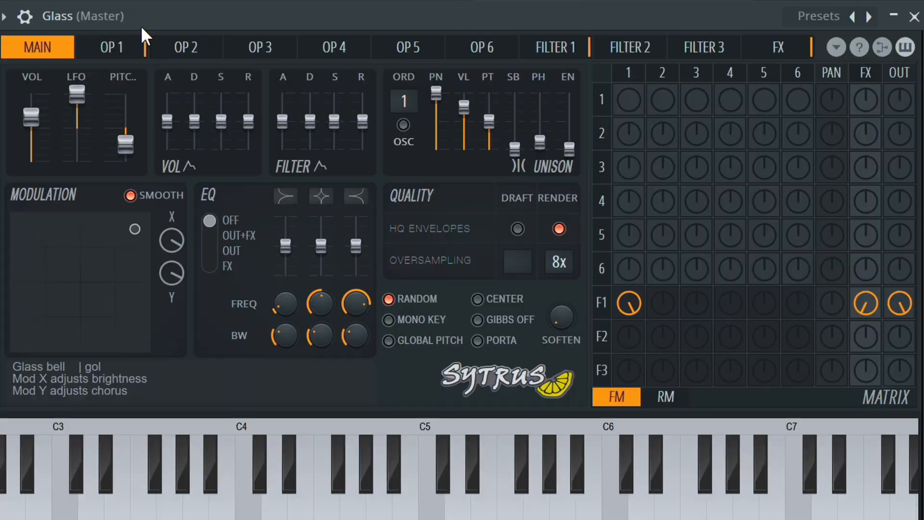
- Show the Glass synth's presets, paste the Morphine notes into the Glass channel and open its piano roll
click(821, 17)
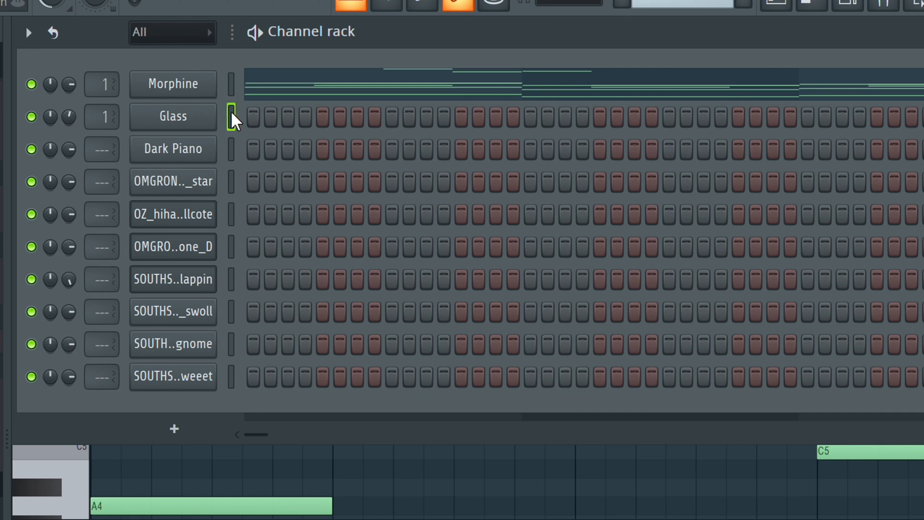
key(ctrl+v)
click(321, 125)
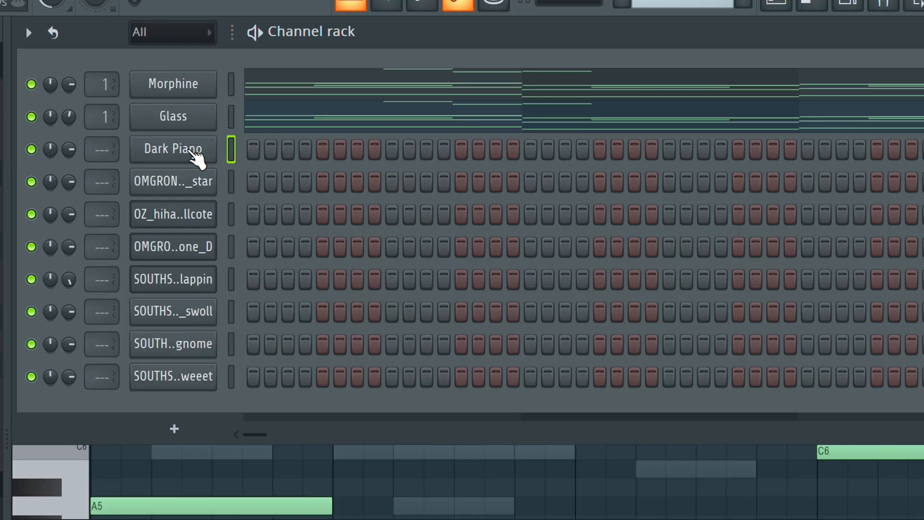
- Load the Dark Piano preset in FL Keys and paste the copied notes into the Dark Piano channel
click(192, 151)
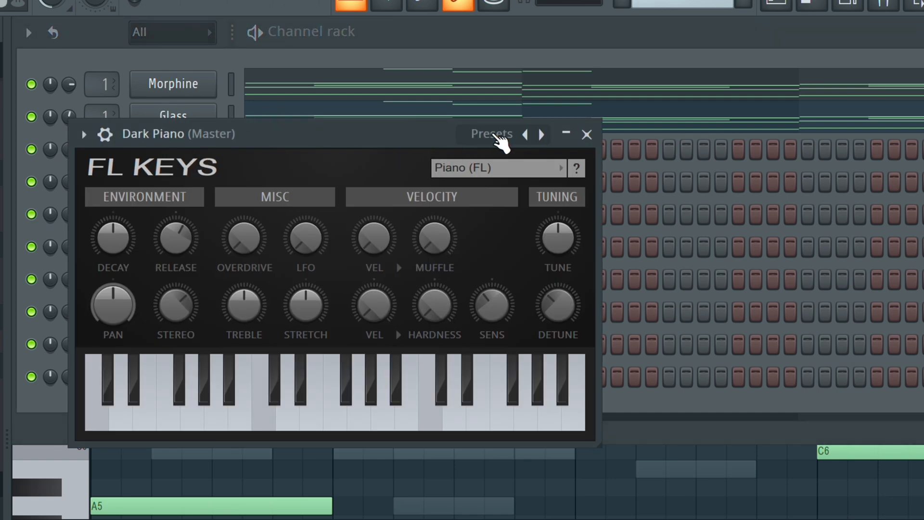
click(491, 136)
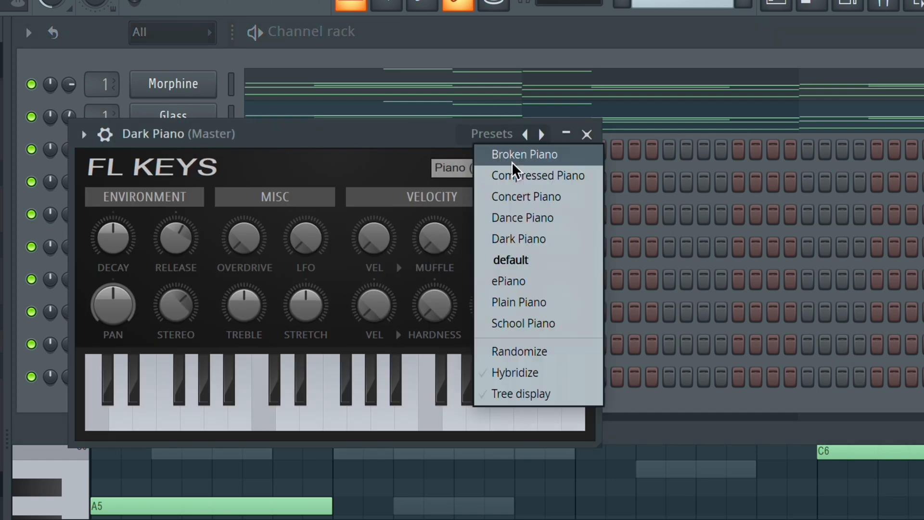
click(543, 239)
click(587, 135)
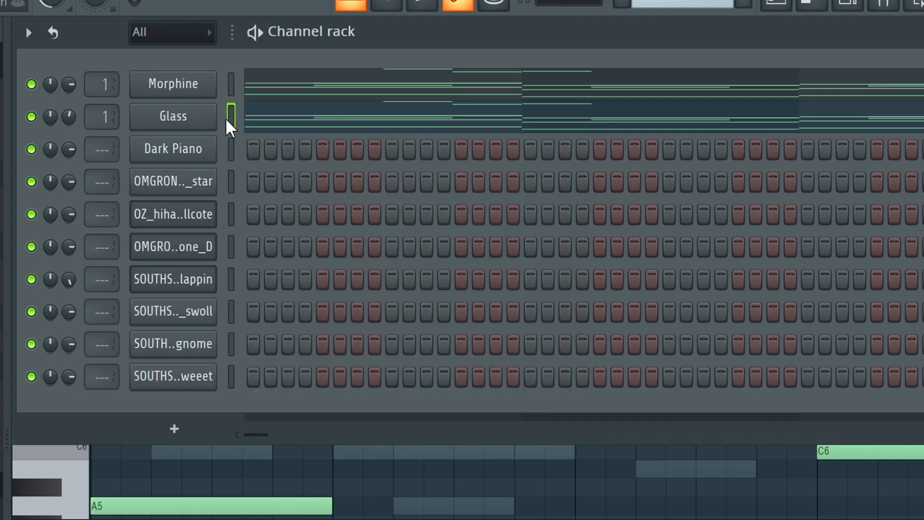
key(ctrl+v)
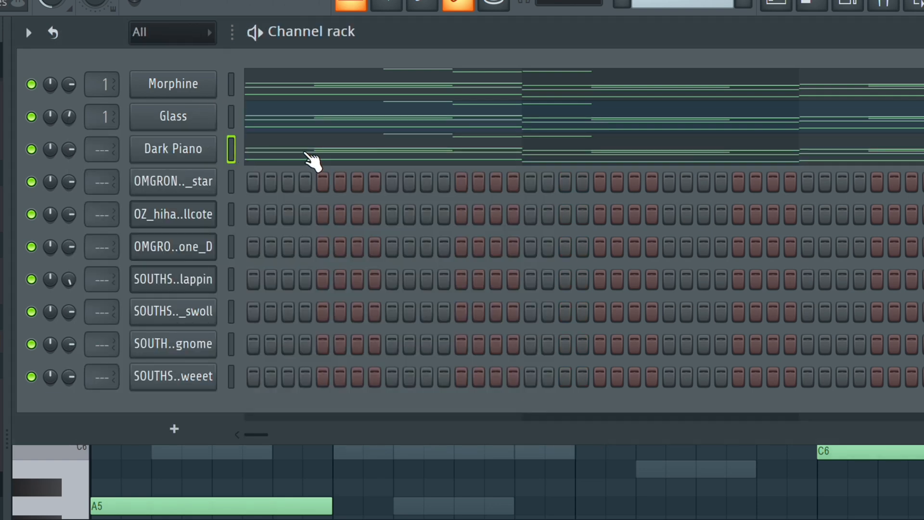
click(307, 154)
- Stretch the short middle note of each Dark Piano chord so it fills its whole bar
drag(558, 441, 91, 107)
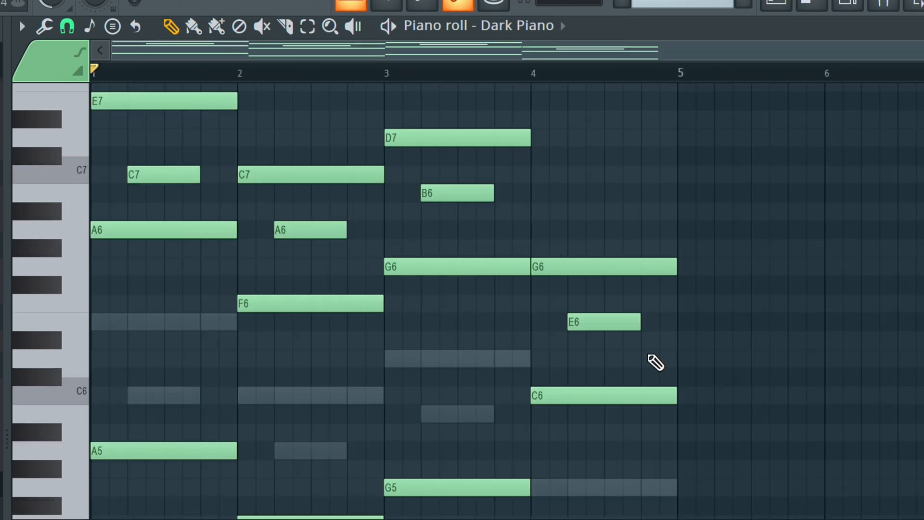
click(589, 329)
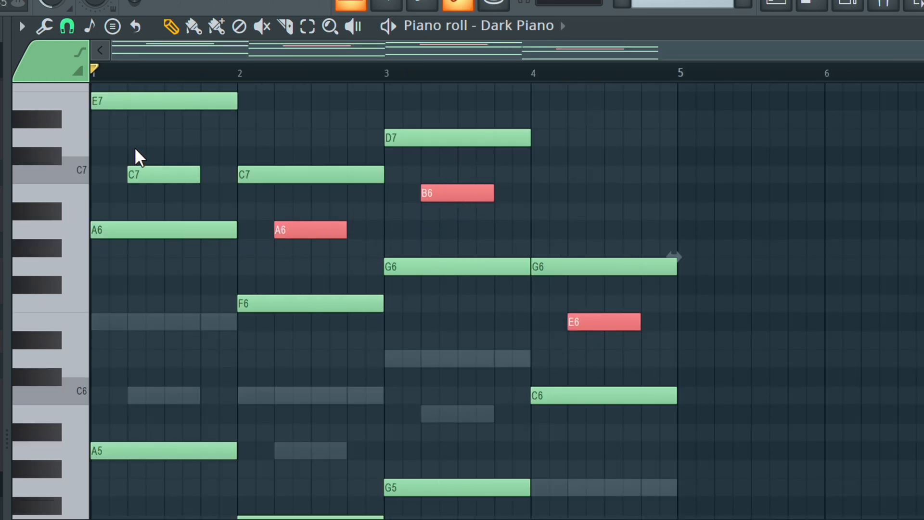
drag(169, 169, 133, 171)
drag(598, 325, 669, 337)
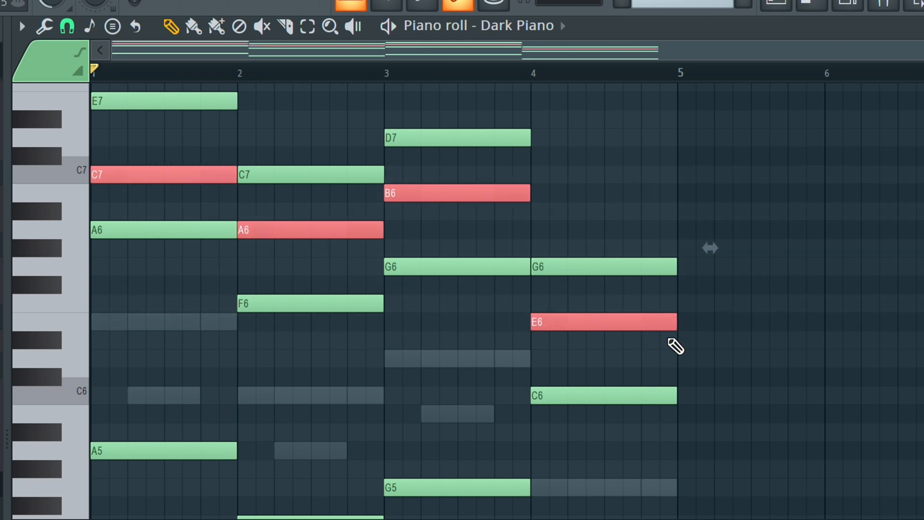
right_click(776, 331)
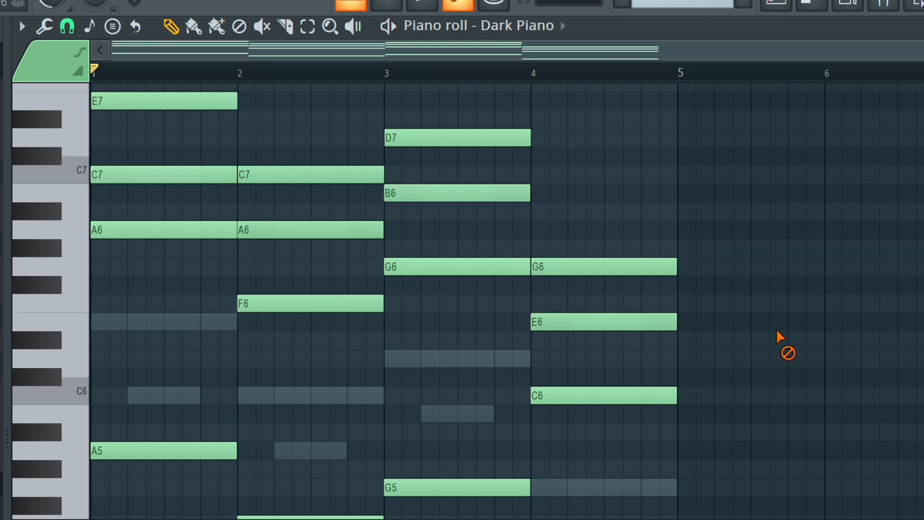
- Lower the Dark Piano notes by two octaves and play back the layered pattern
scroll(777, 330, down, 10)
scroll(636, 369, up, 5)
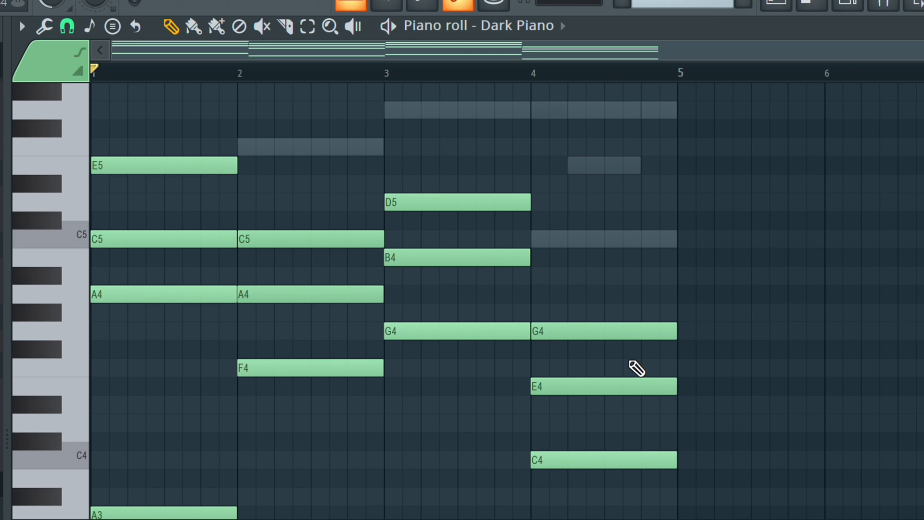
scroll(651, 404, down, 4)
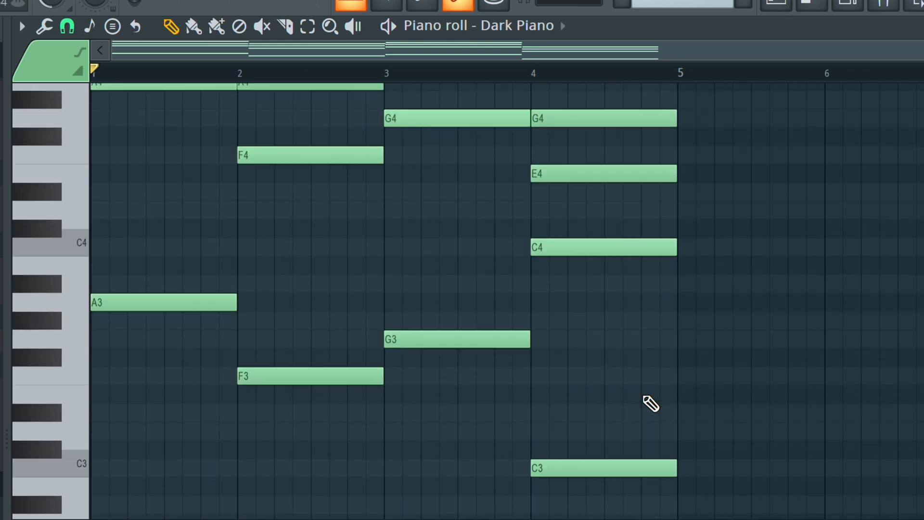
click(843, 15)
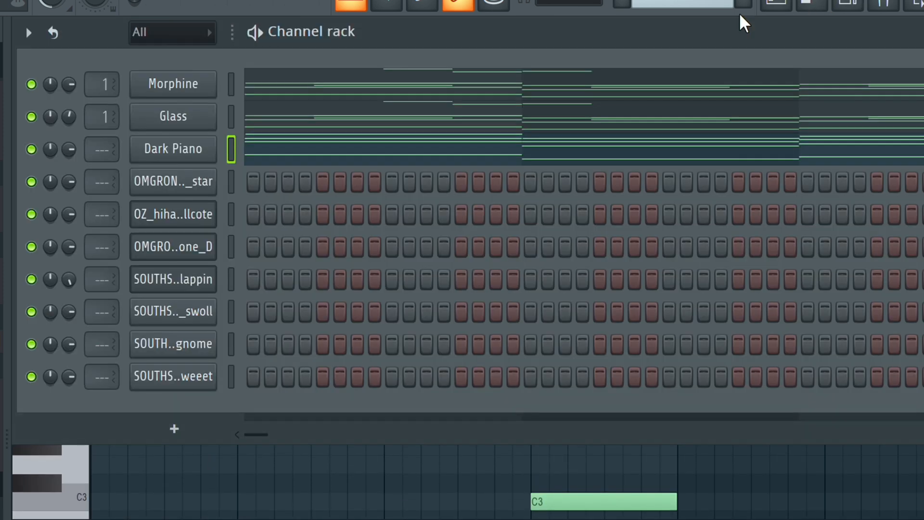
key(space)
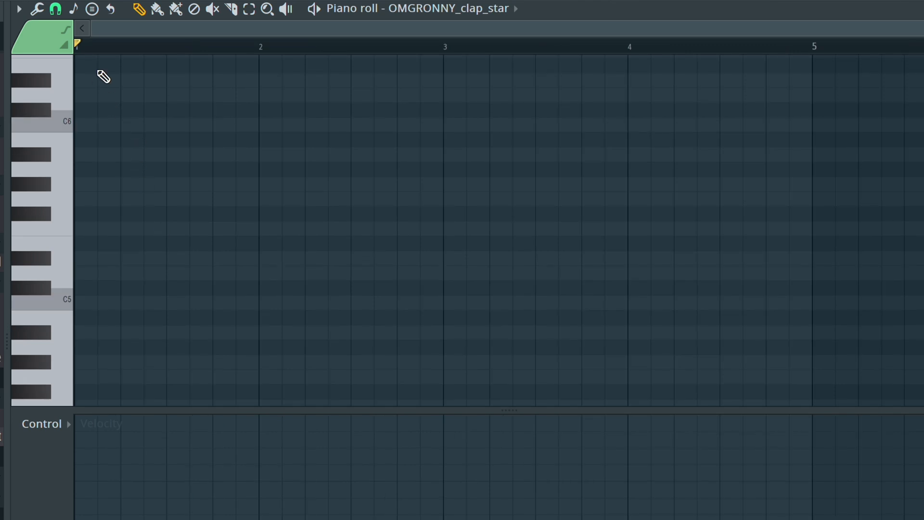
- Add a C5 clap note on the third beat of each bar and fill the hi-hat channel every 2 steps
click(167, 302)
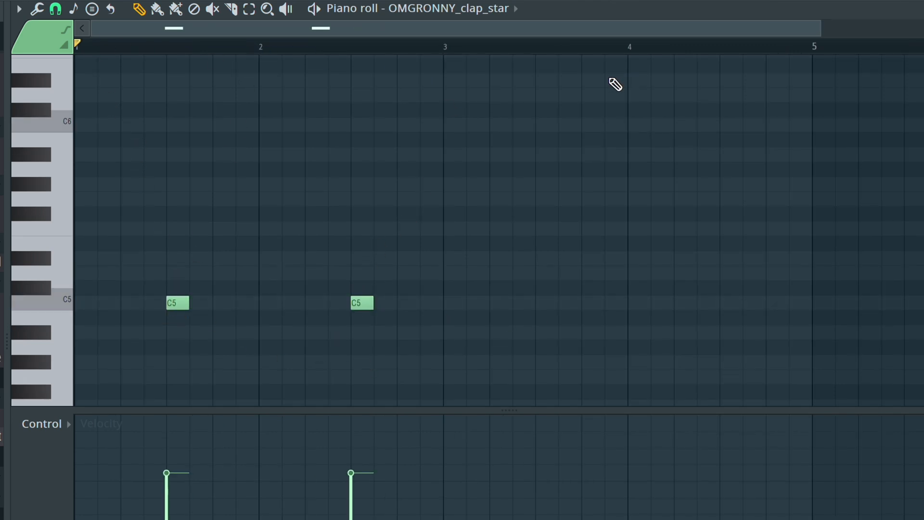
click(711, 302)
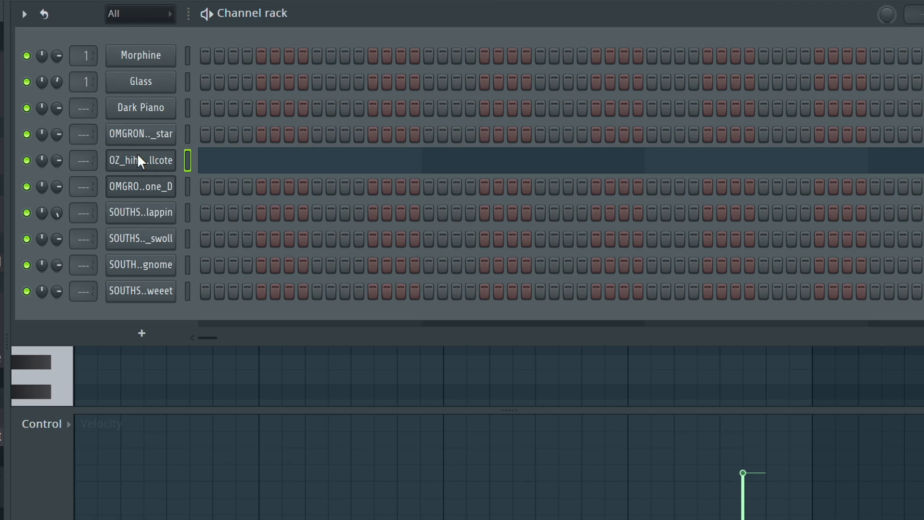
right_click(138, 160)
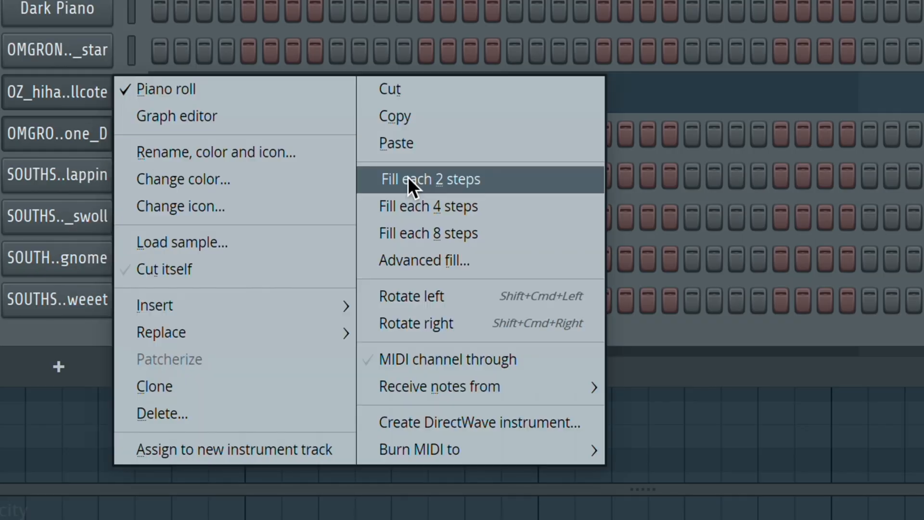
click(408, 179)
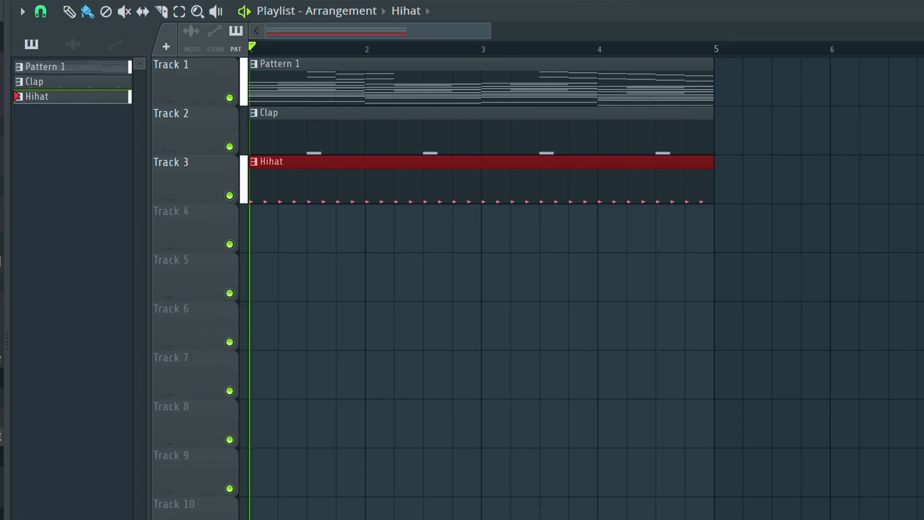
key(space)
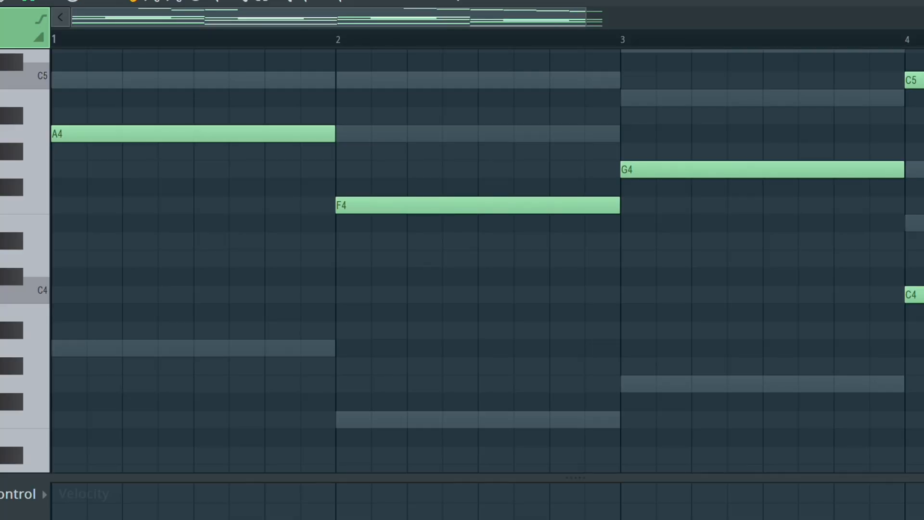
- Copy the A4, F4, G4 and C4 bass notes into the OMGRONNY_808_rolling_stone_D channel and raise them one octave
drag(923, 355, 270, 115)
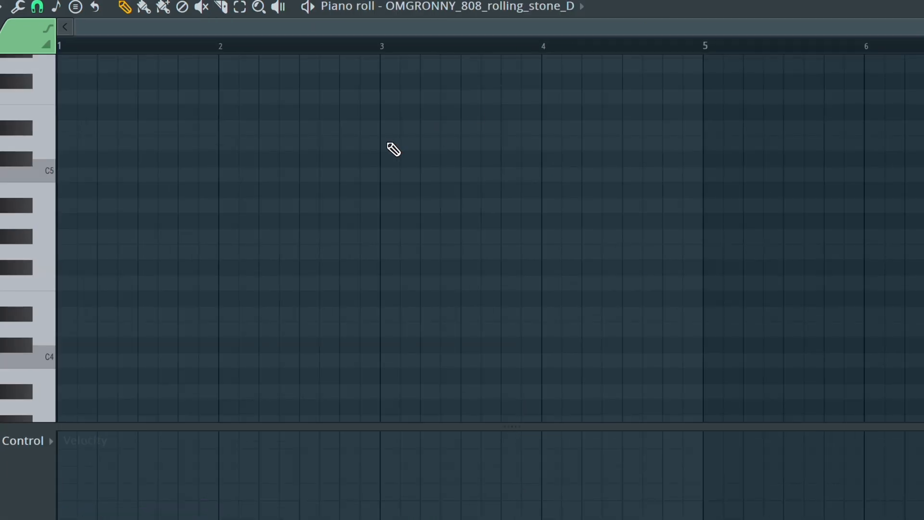
key(ctrl+v)
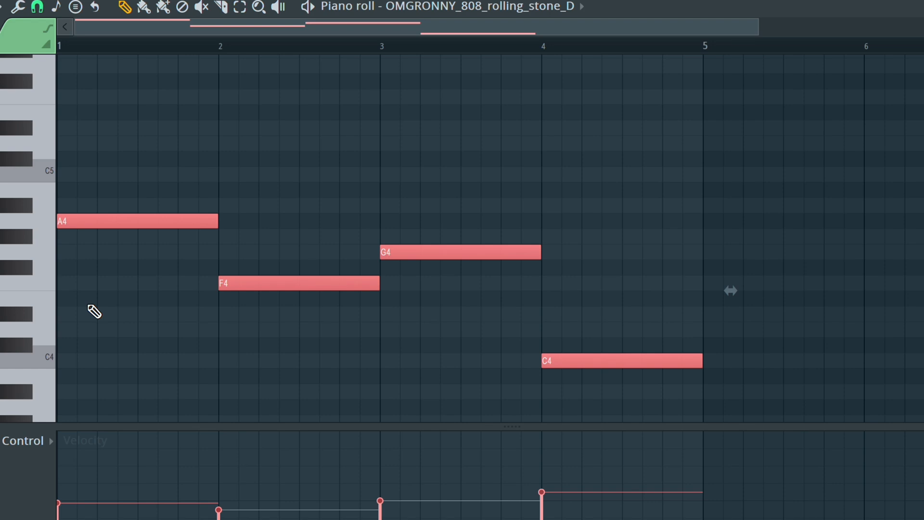
key(ctrl+Up)
- Rework the 808 line into short hits: three A5 in bar 1, three G5 in bar 3 and two C5 in bar 4
scroll(93, 312, up, 3)
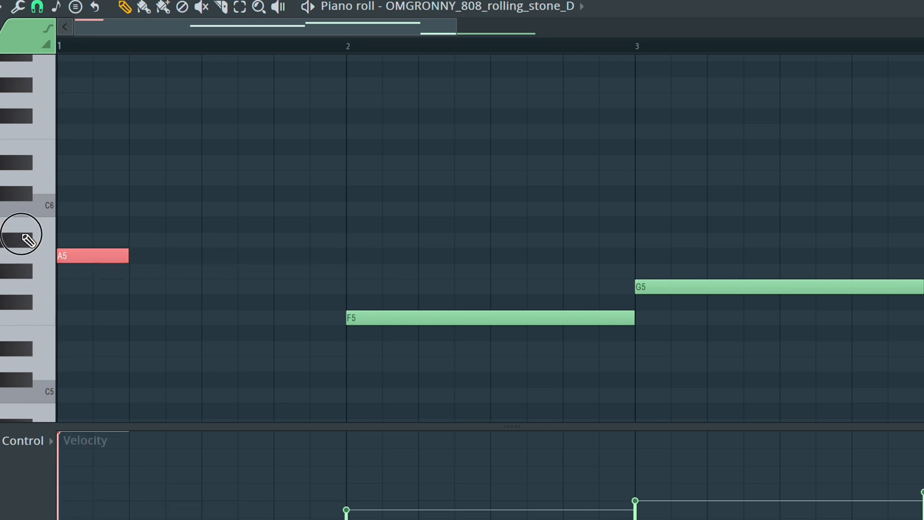
click(168, 255)
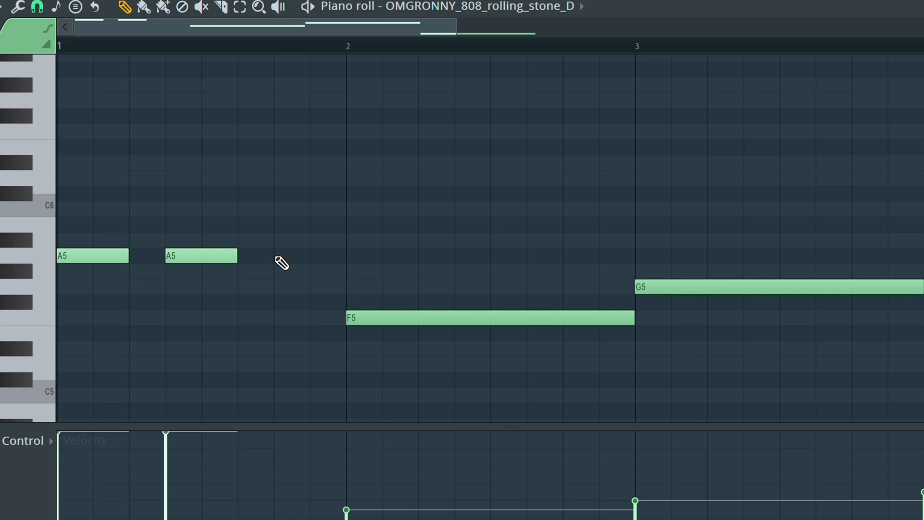
scroll(305, 300, right, 3)
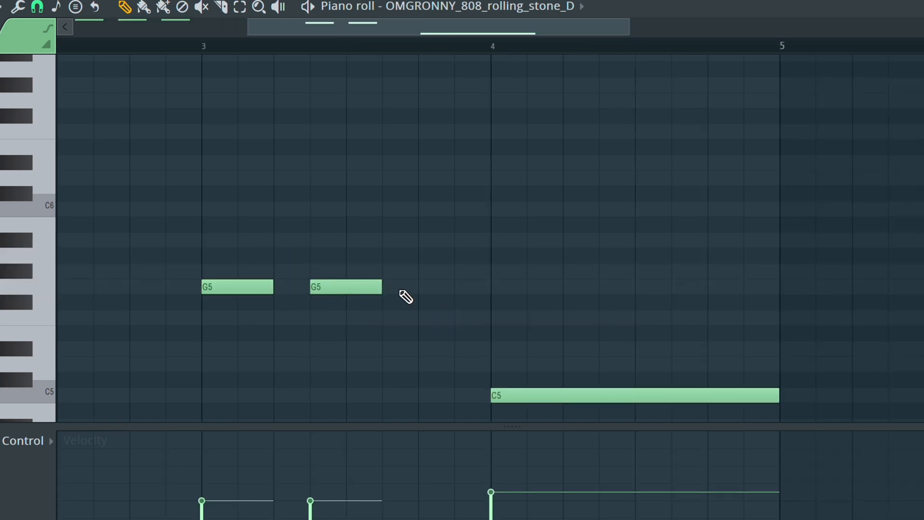
click(420, 287)
scroll(563, 90, down, 5)
drag(556, 114, 628, 116)
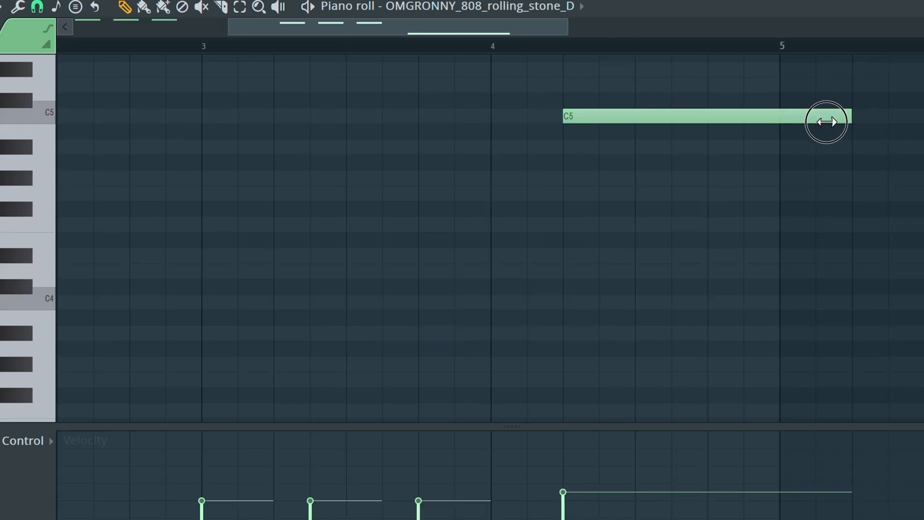
drag(848, 116, 636, 146)
scroll(677, 121, down, 4)
scroll(683, 182, up, 5)
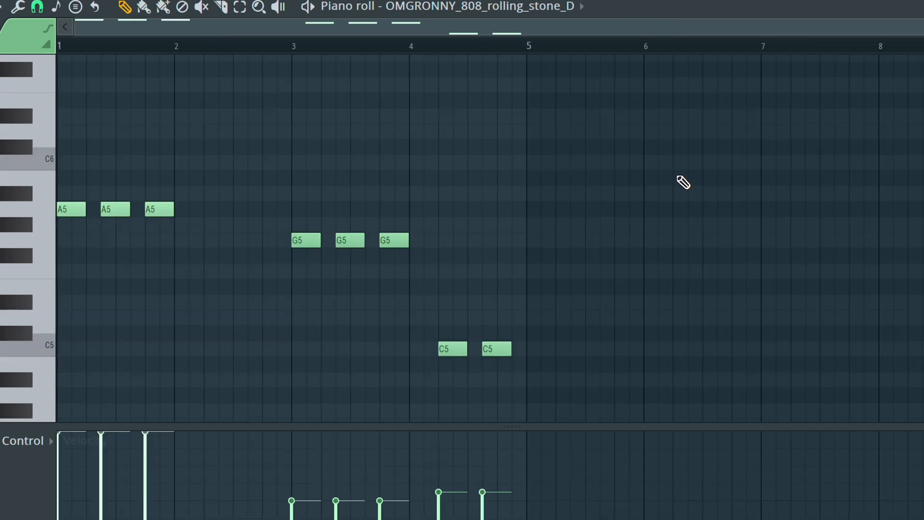
- Join the 808 notes end to end and duplicate them into bars 5 to 8 with an extra C5 hit in bar 8
key(ctrl+l)
key(ctrl+b)
scroll(681, 182, right, 5)
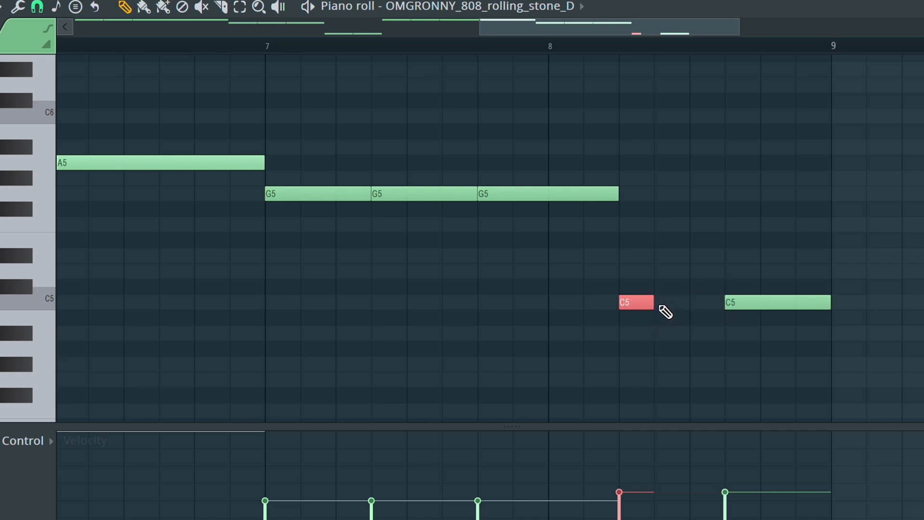
scroll(838, 342, down, 5)
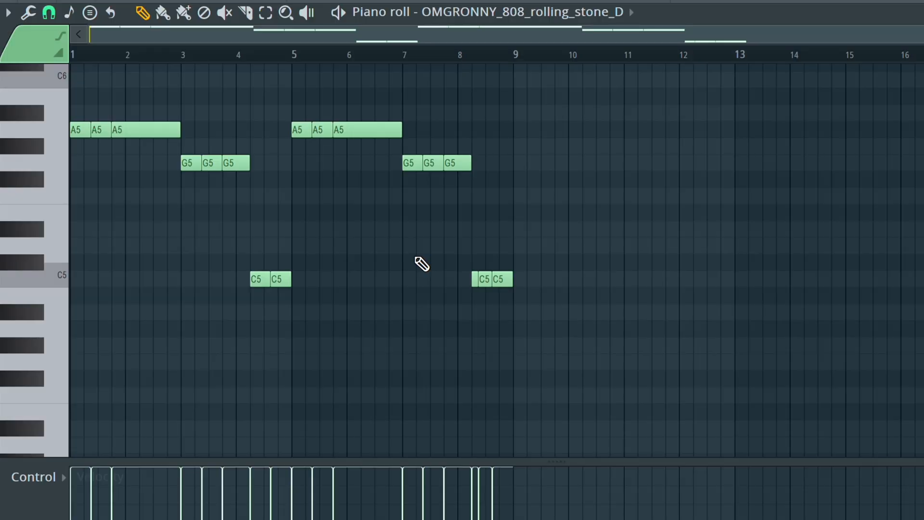
- Copy the 808 notes into the SOUTHSIDE_kick_slappin channel, moving them all to C5 and reworking them into short kick hits
key(ctrl+a)
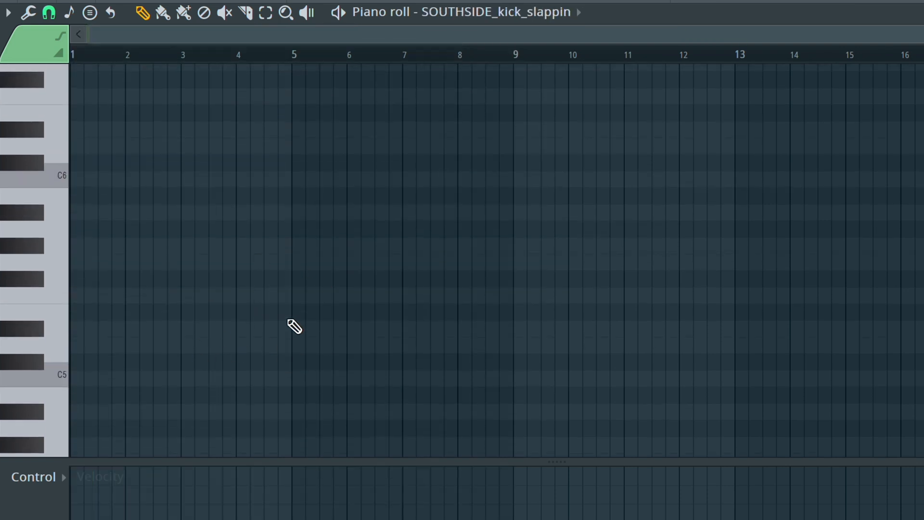
scroll(294, 327, down, 3)
key(ctrl+v)
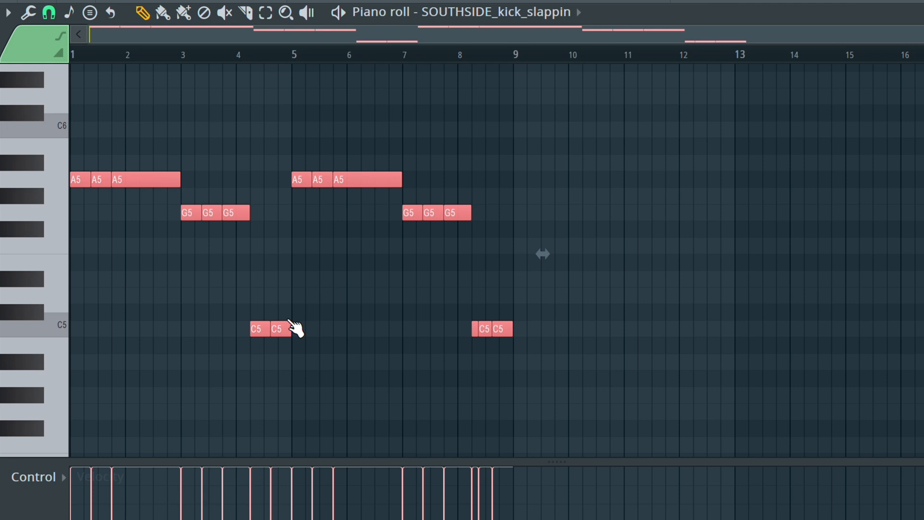
key(alt+k)
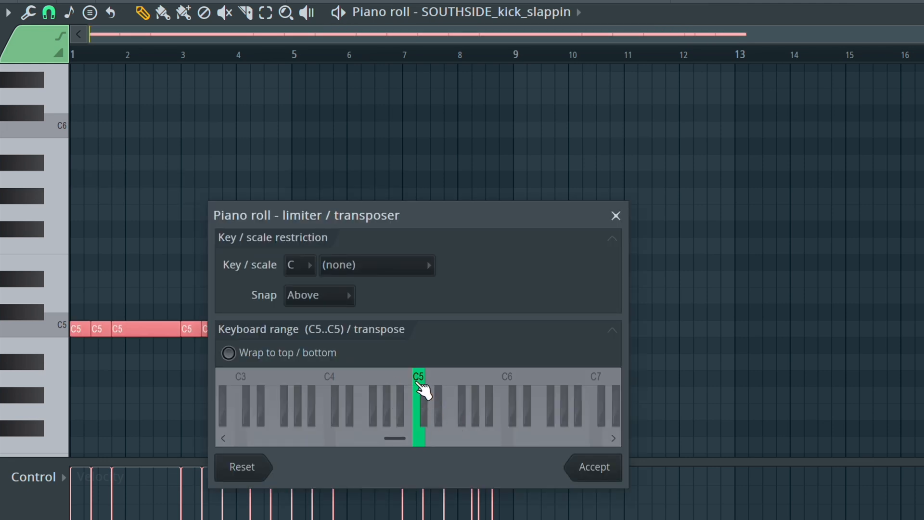
click(605, 470)
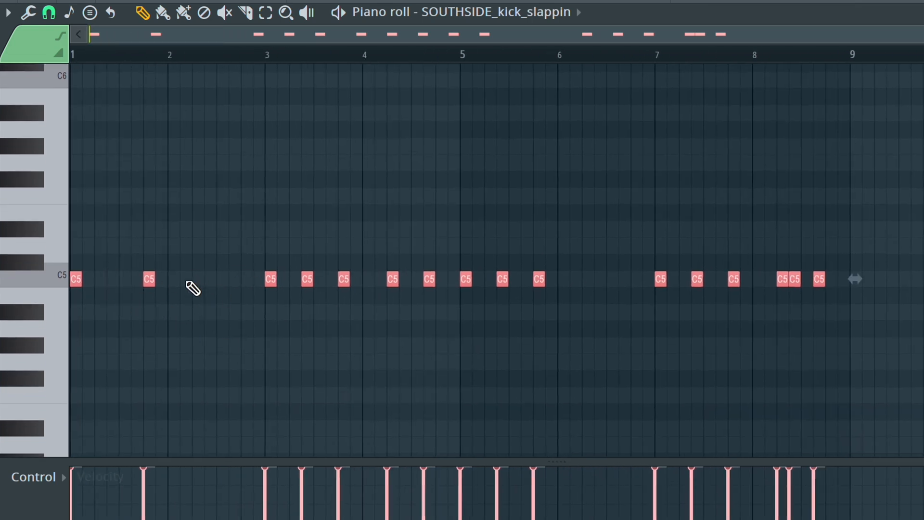
click(192, 284)
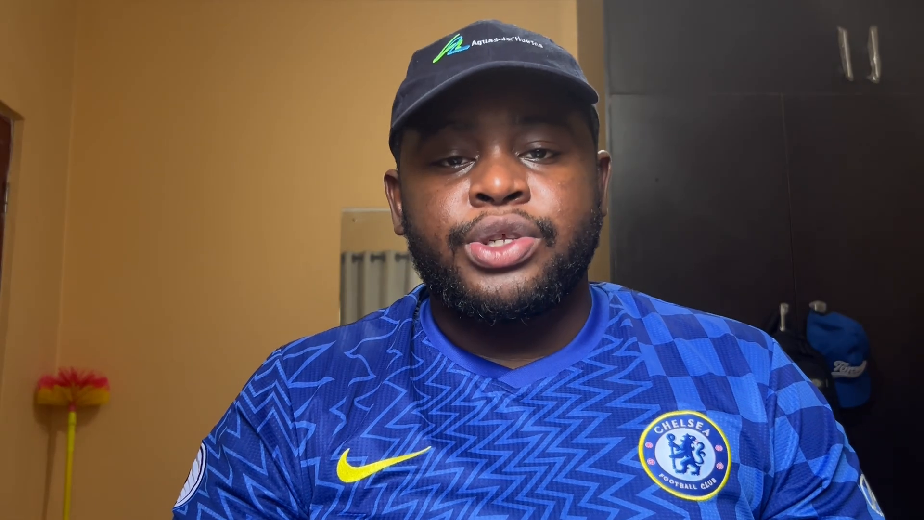
key(space)
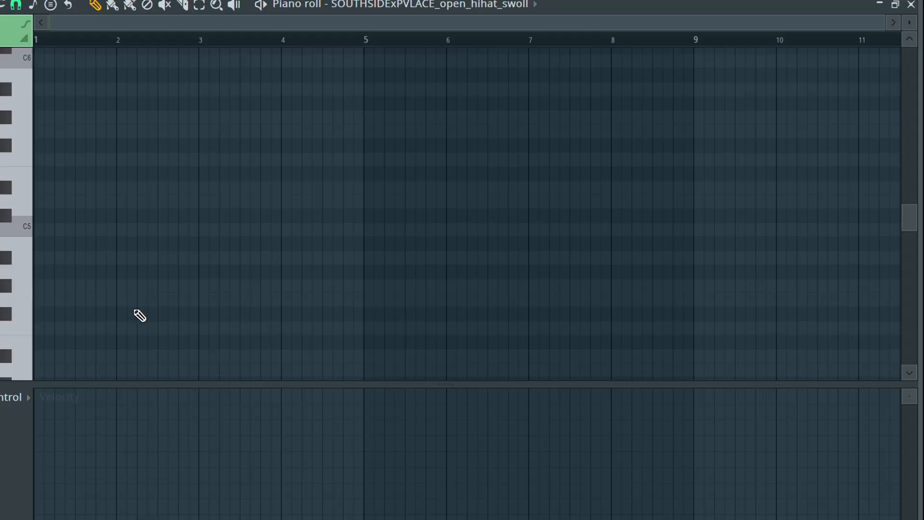
- Place C5 open hi-hat notes on beat two of bars 1 and 3 and enable the third step of SOUTHSIDE_percussion_metrognome
scroll(130, 254, up, 2)
click(77, 231)
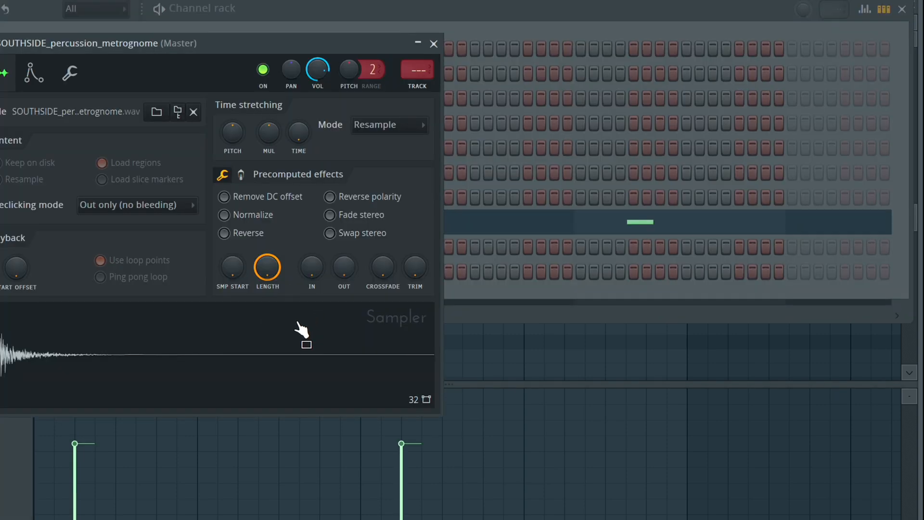
key(Escape)
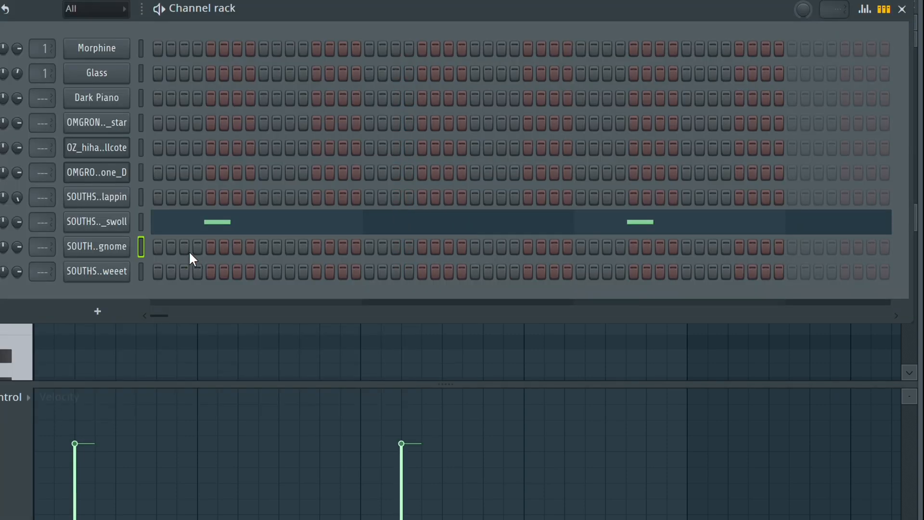
click(184, 247)
- Add SOUTHSIDE_snare_short_n_sweeet notes near the ends of bars 1 and 3 and early in bar 4, and play the pattern
click(142, 271)
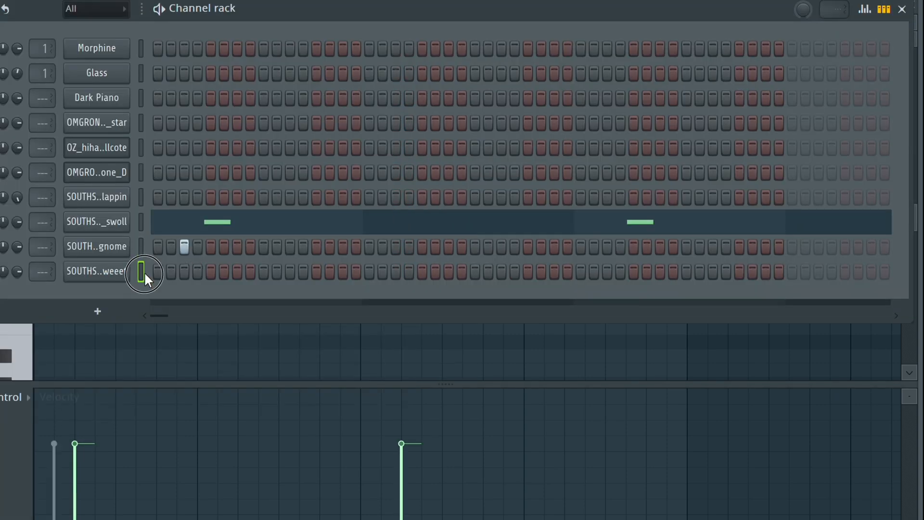
click(99, 272)
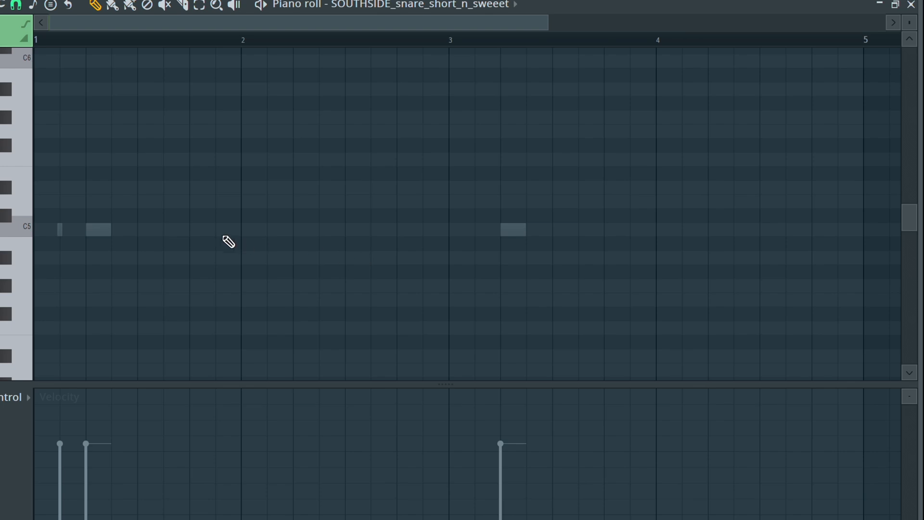
click(226, 230)
scroll(448, 250, right, 3)
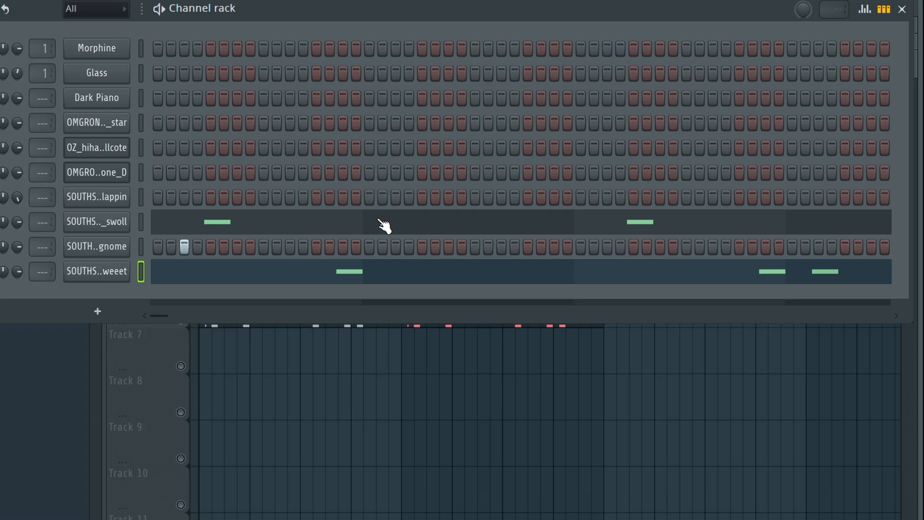
key(space)
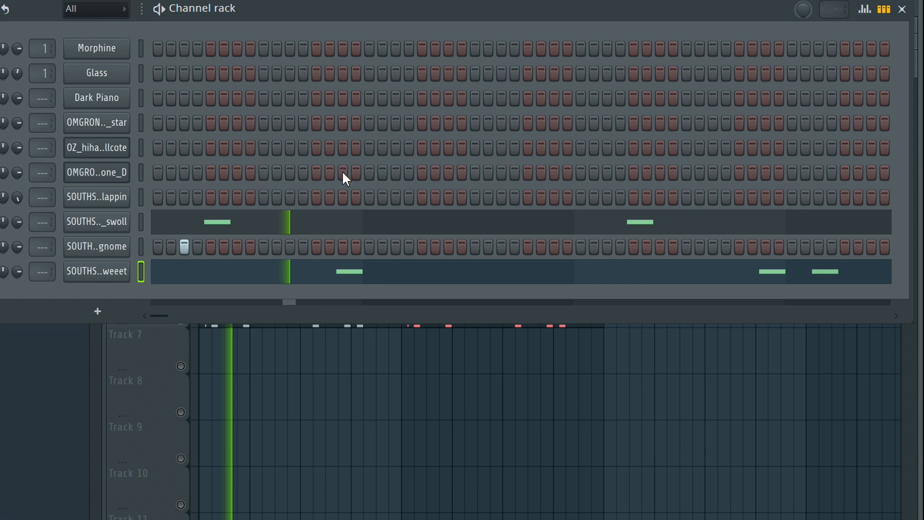